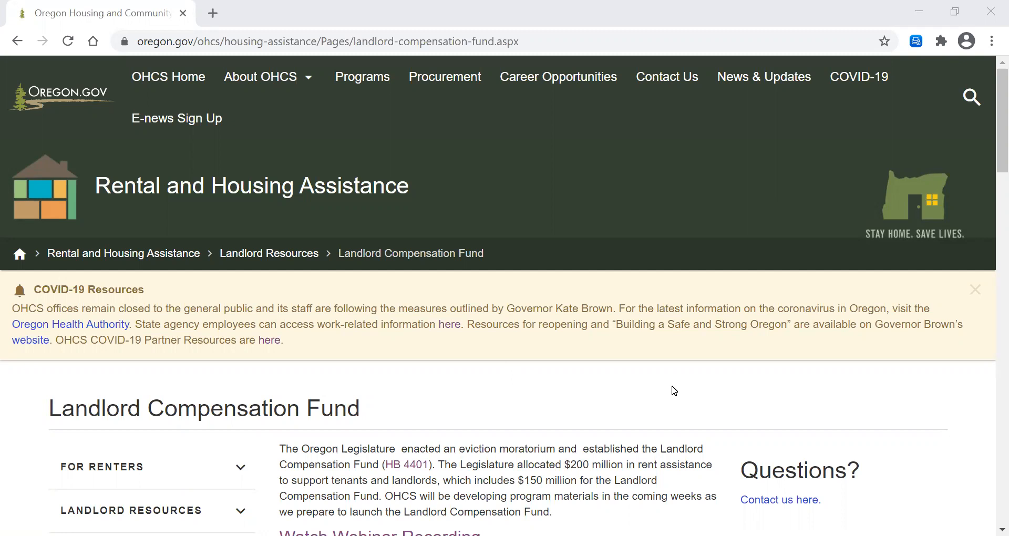
Step: Download the Rent Roll Template from the Application Portal & Required Forms section of the Landlord Compensation Fund page and open it
scroll(675, 390, down, 2)
scroll(674, 390, up, 2)
scroll(675, 391, down, 4)
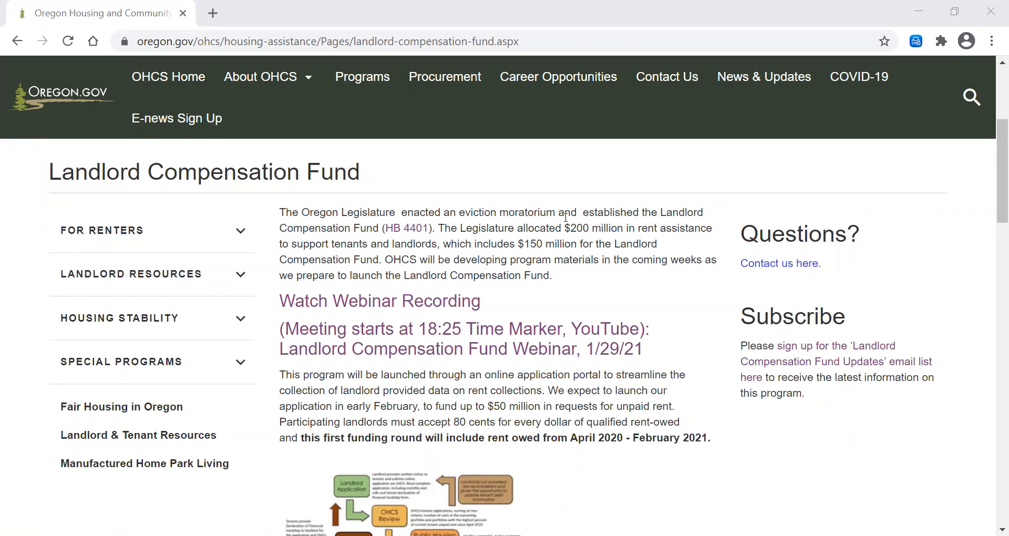
scroll(566, 215, down, 8)
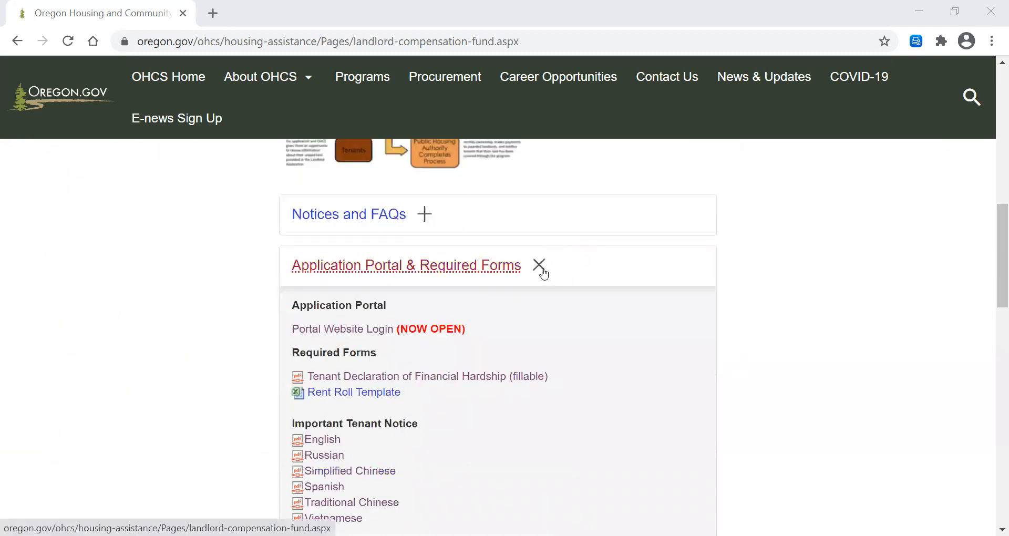
click(538, 264)
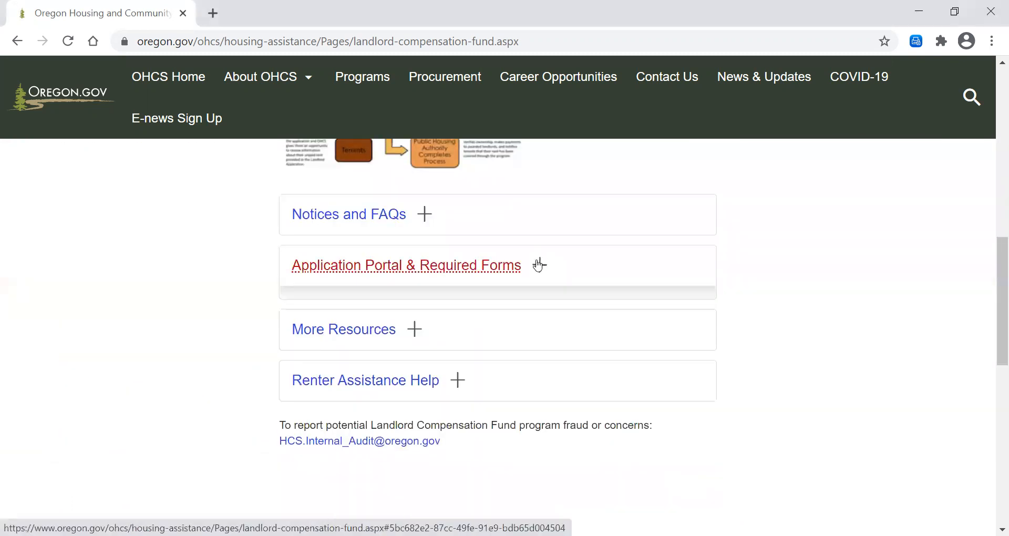
click(538, 265)
scroll(536, 263, down, 3)
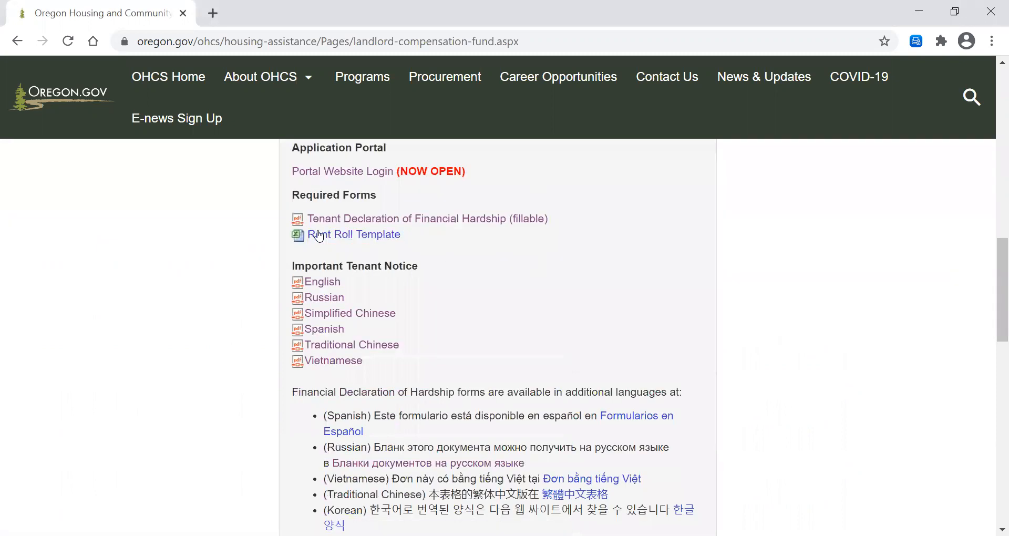
click(367, 241)
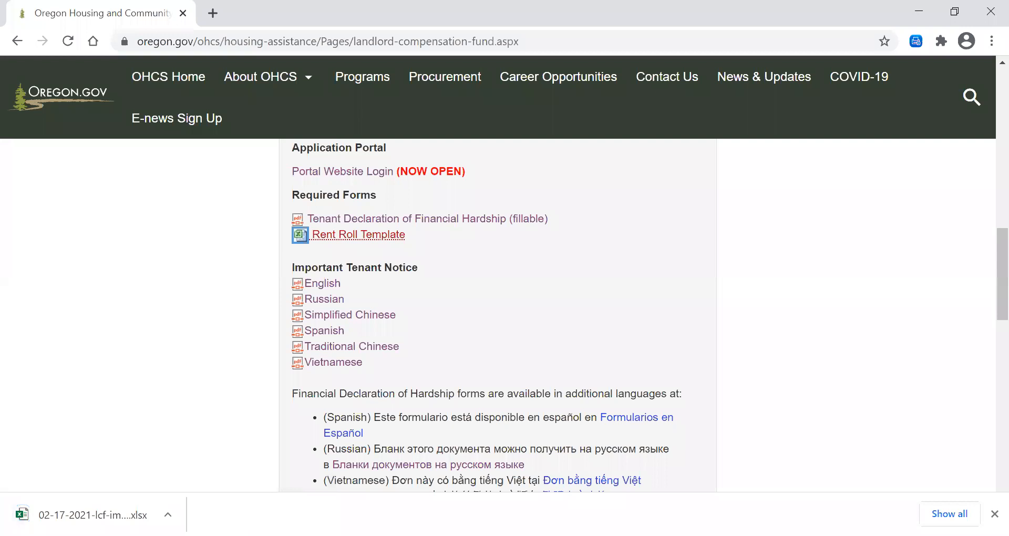
click(77, 512)
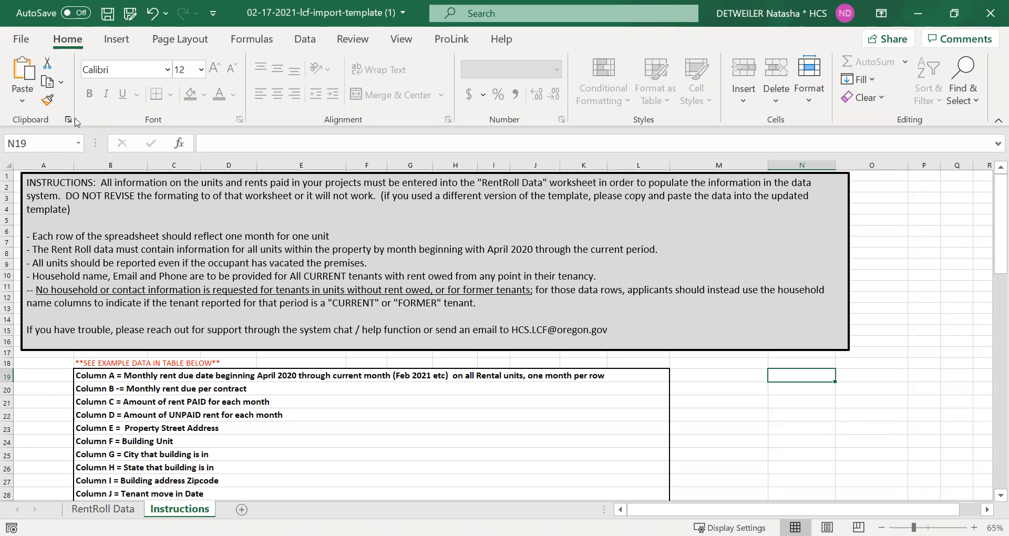
Step: Collapse the ribbon and look over the column headings of the RentRoll Data worksheet
double_click(65, 40)
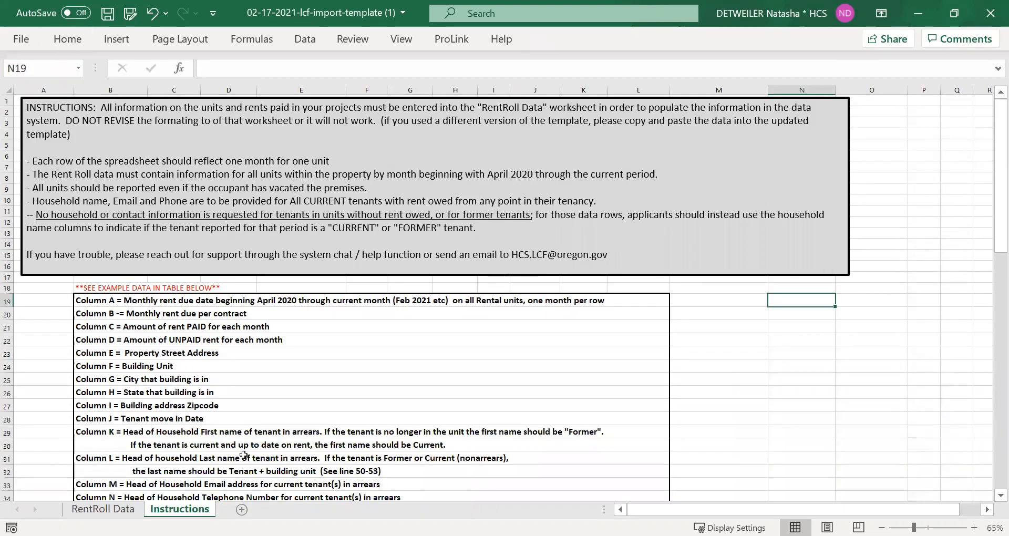
click(110, 507)
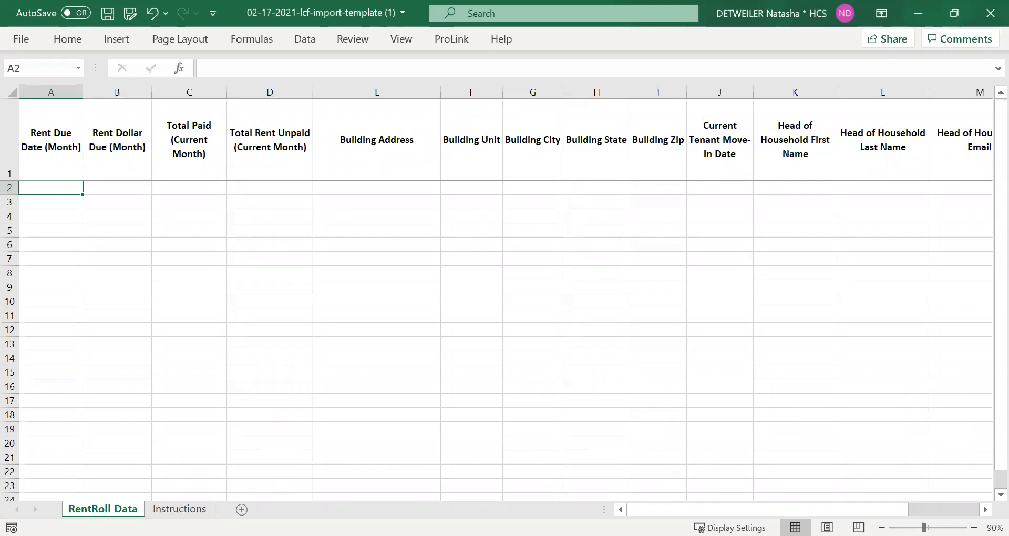
drag(736, 513, 596, 512)
Step: Review the Instructions worksheet's column definitions and example data table, including the first and last name entries for Current and Former tenants
click(182, 509)
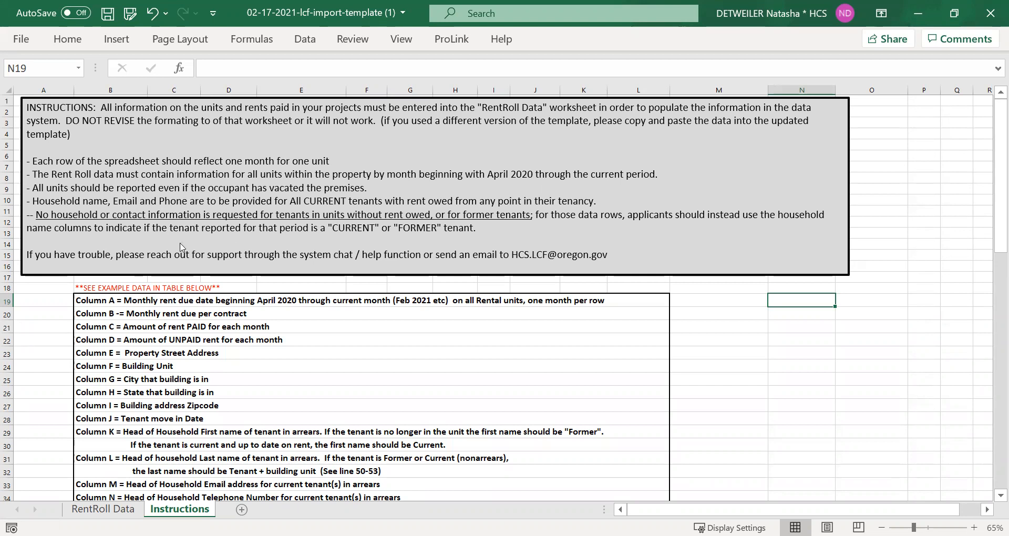
scroll(174, 245, down, 2)
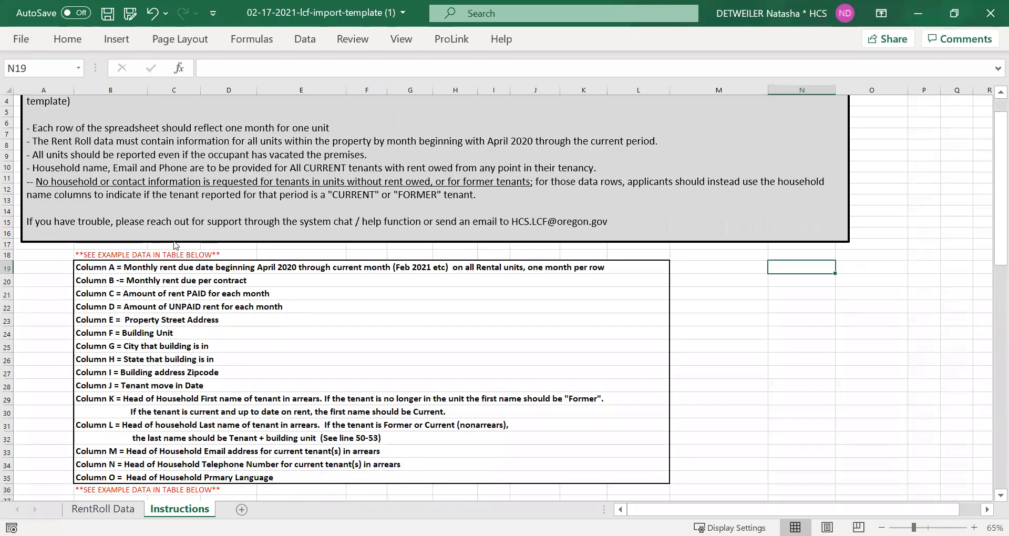
scroll(173, 241, down, 3)
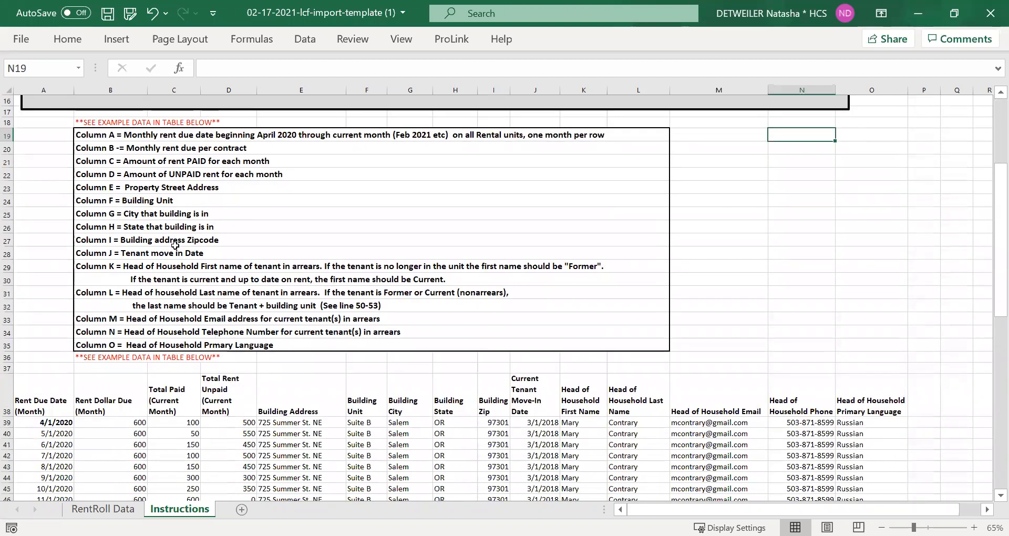
scroll(175, 245, down, 5)
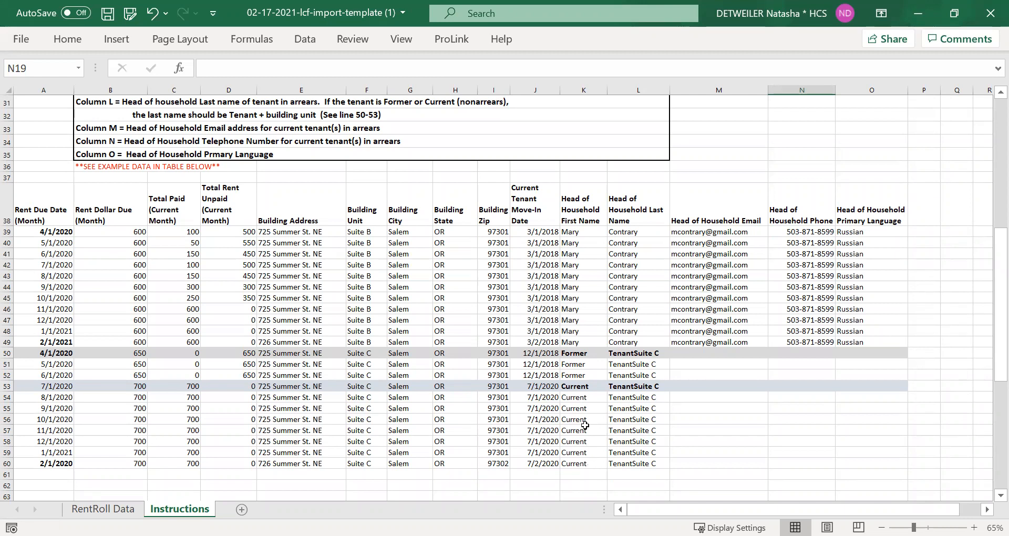
drag(582, 386, 584, 460)
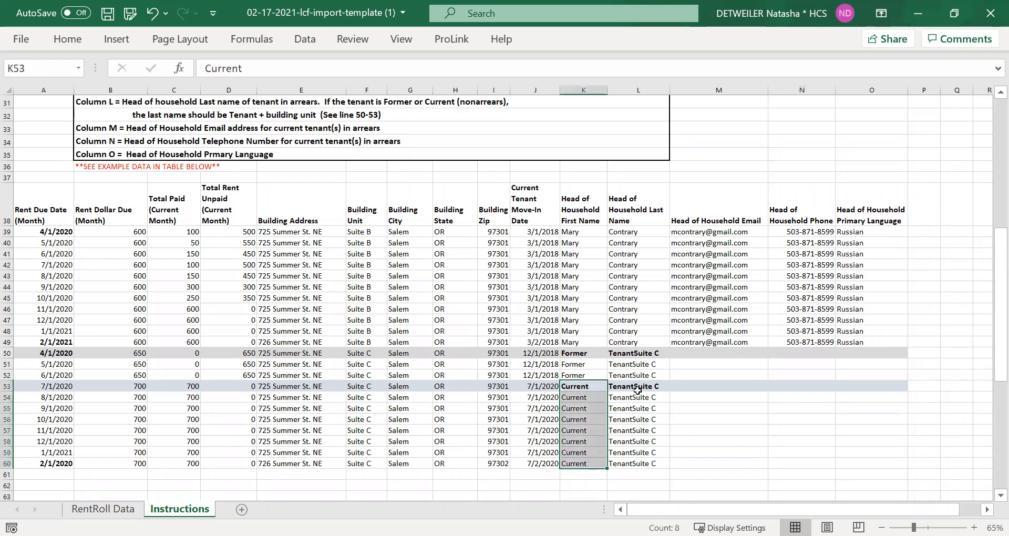
drag(637, 389, 641, 459)
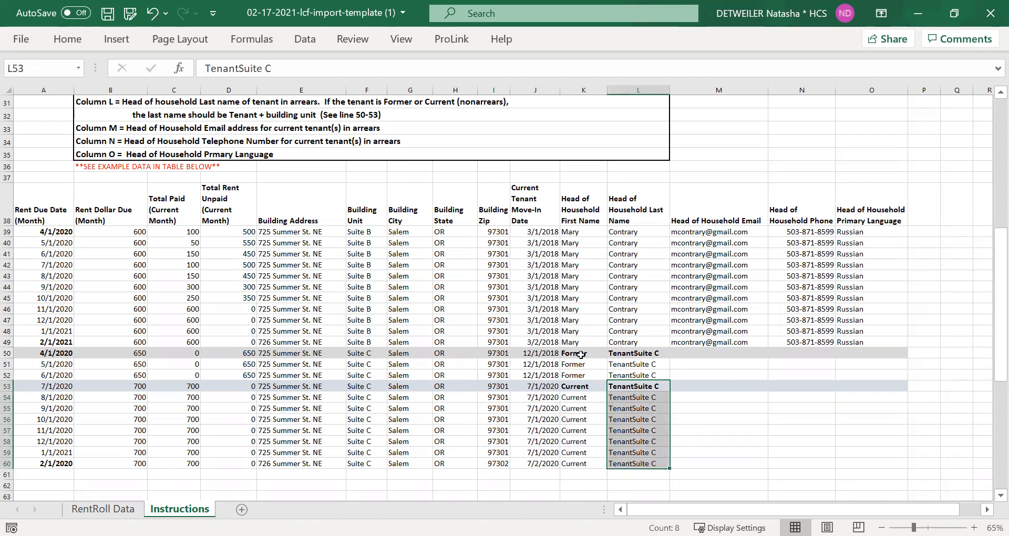
drag(581, 353, 583, 377)
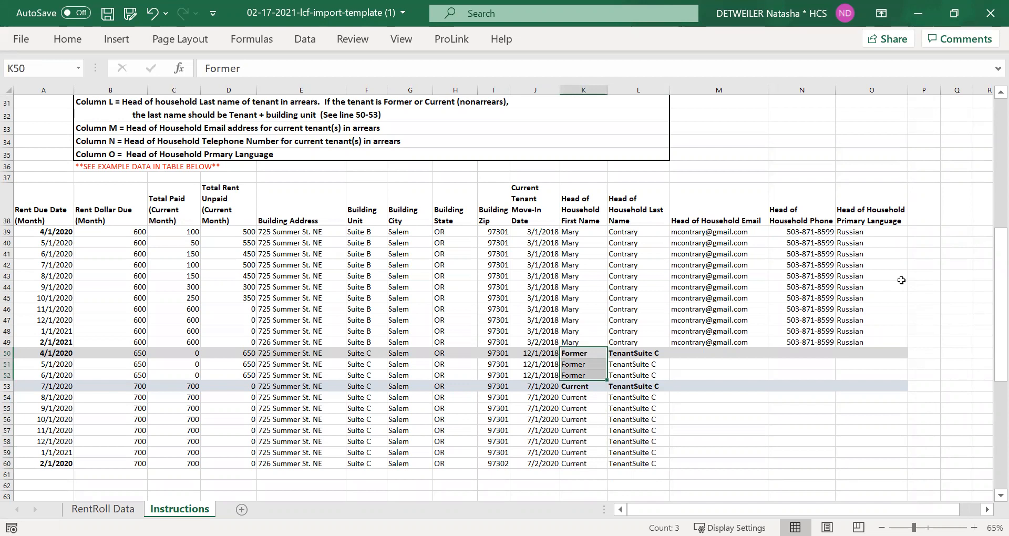
click(303, 308)
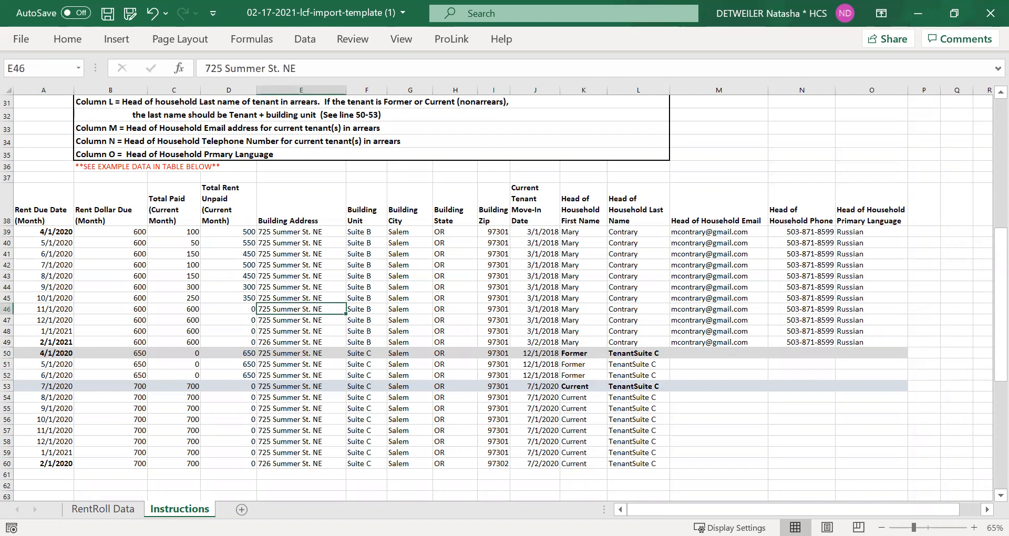
click(109, 508)
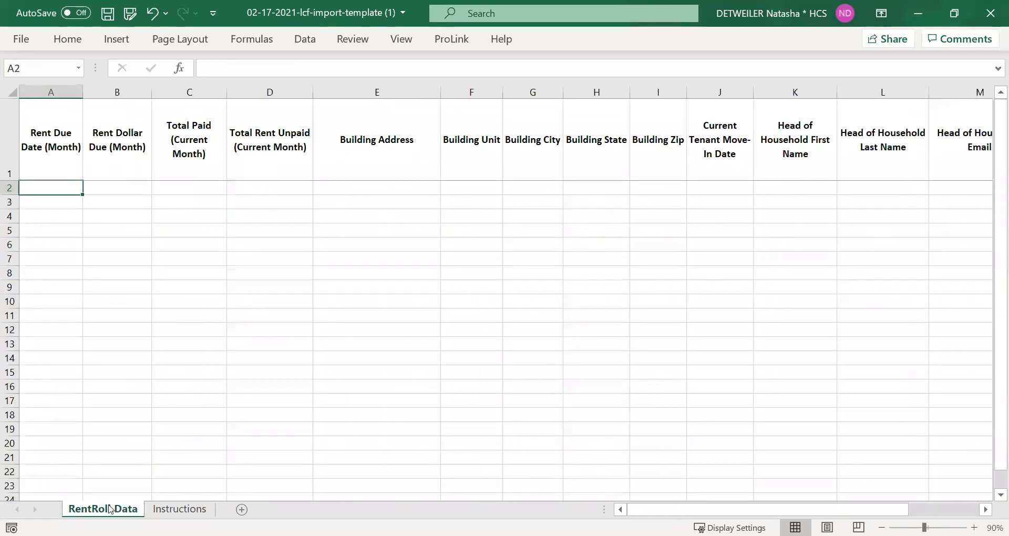
click(179, 509)
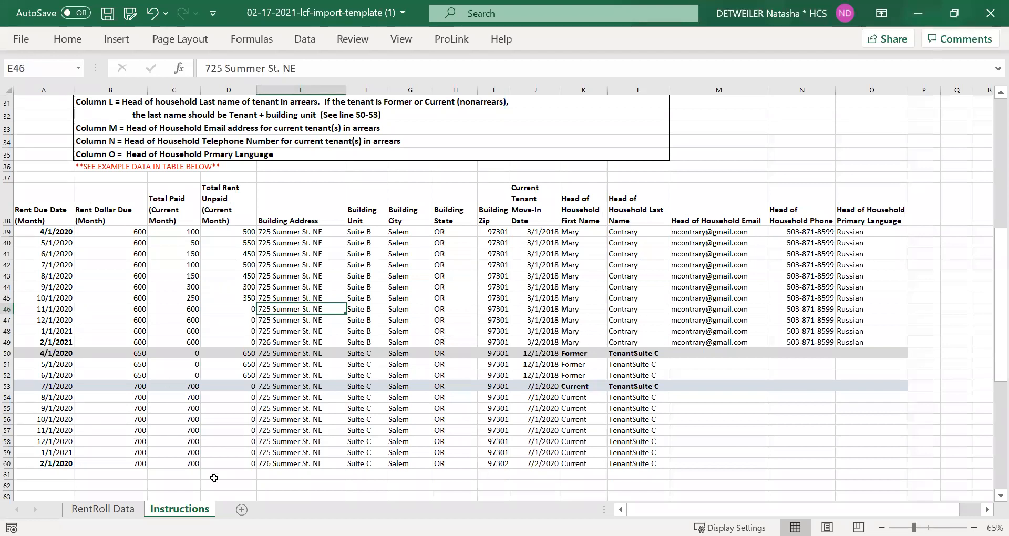
Step: Copy the monthly rent due dates 4/1/2020 through 12/1/2020 and paste them as values into the RentRoll Data worksheet from cell A2
click(108, 509)
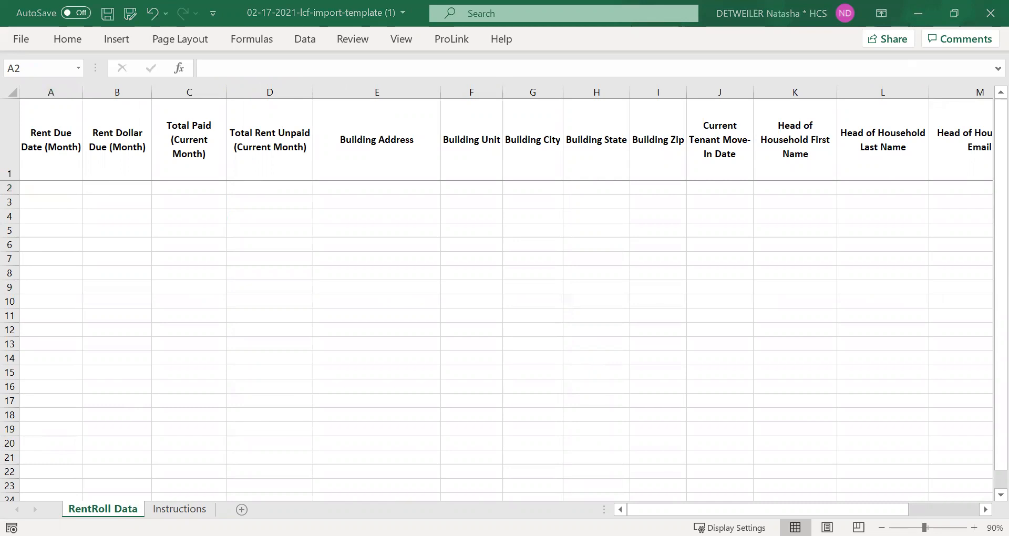
key(ctrl+c)
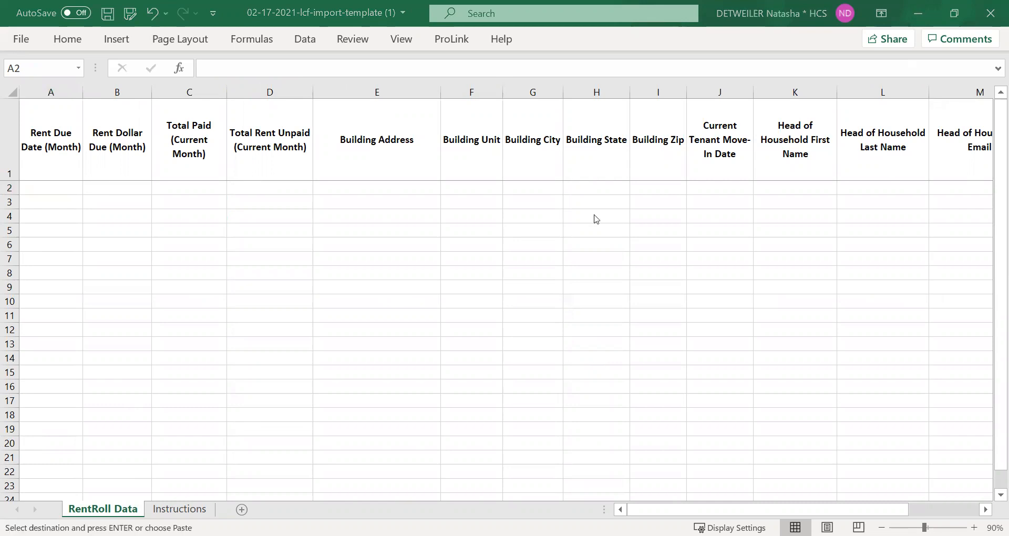
click(26, 193)
right_click(51, 191)
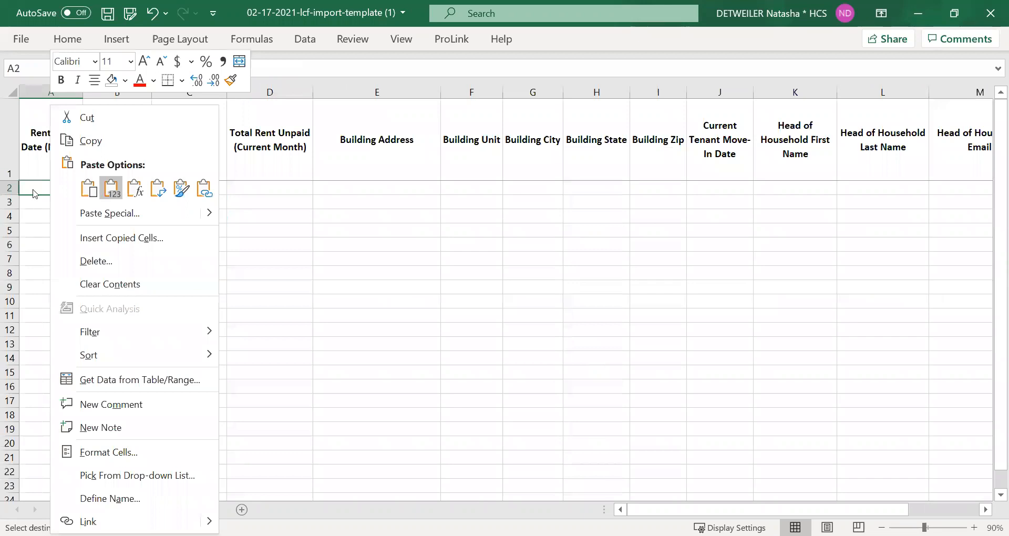
key(v)
click(143, 313)
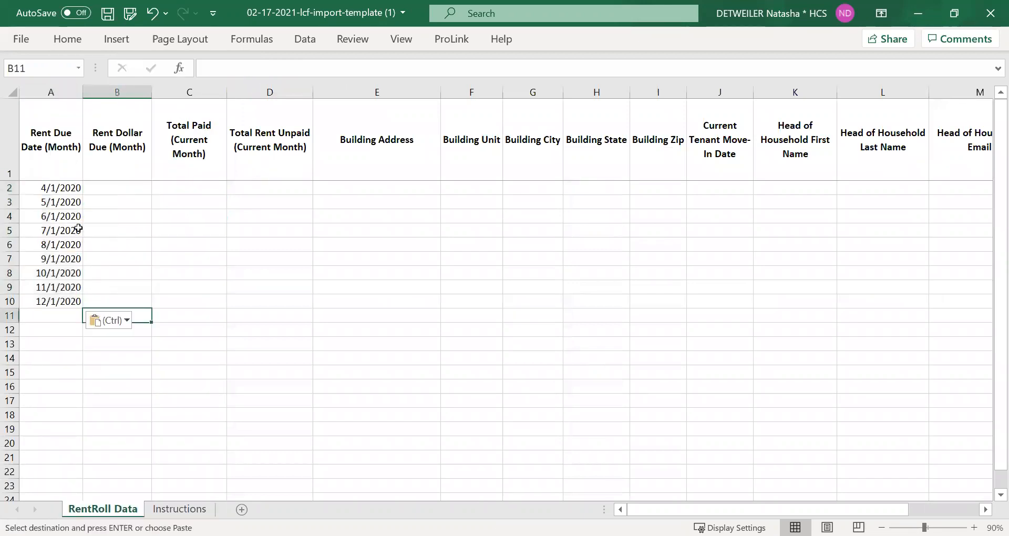
Step: Copy the rent due dates 1/1/2021 and 2/1/2021 and paste them into A11:A12 below the 2020 dates
click(56, 315)
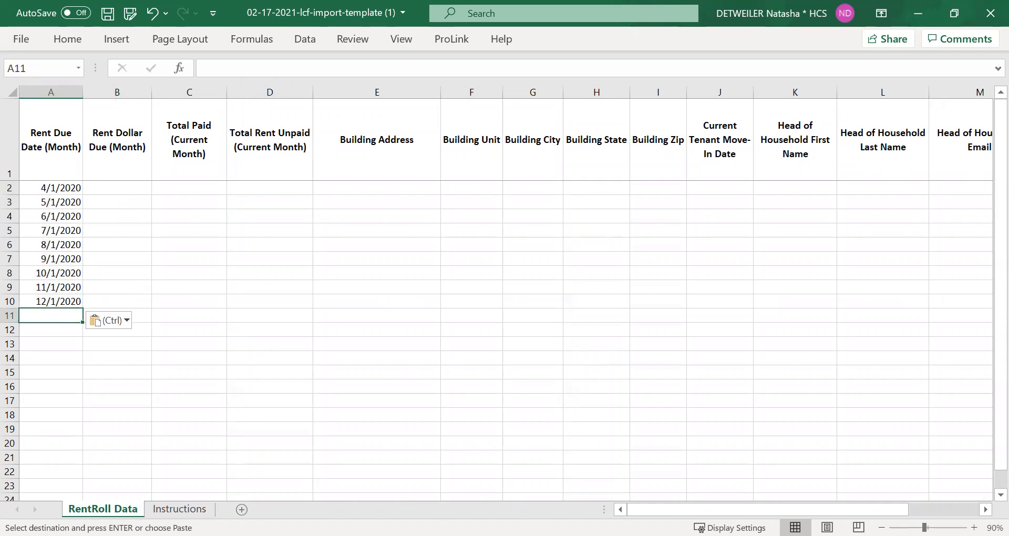
key(alt+Tab)
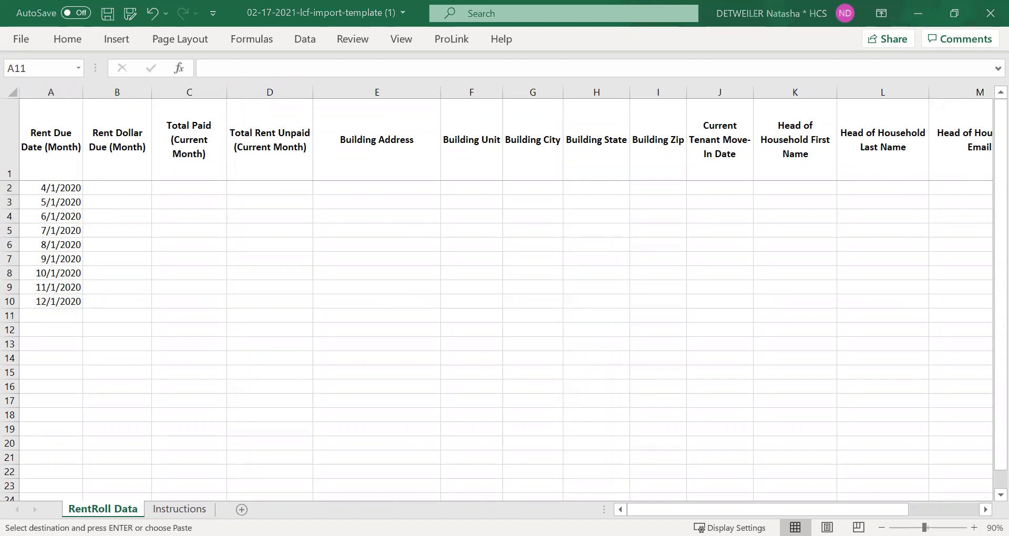
click(64, 319)
key(ctrl+v)
click(147, 315)
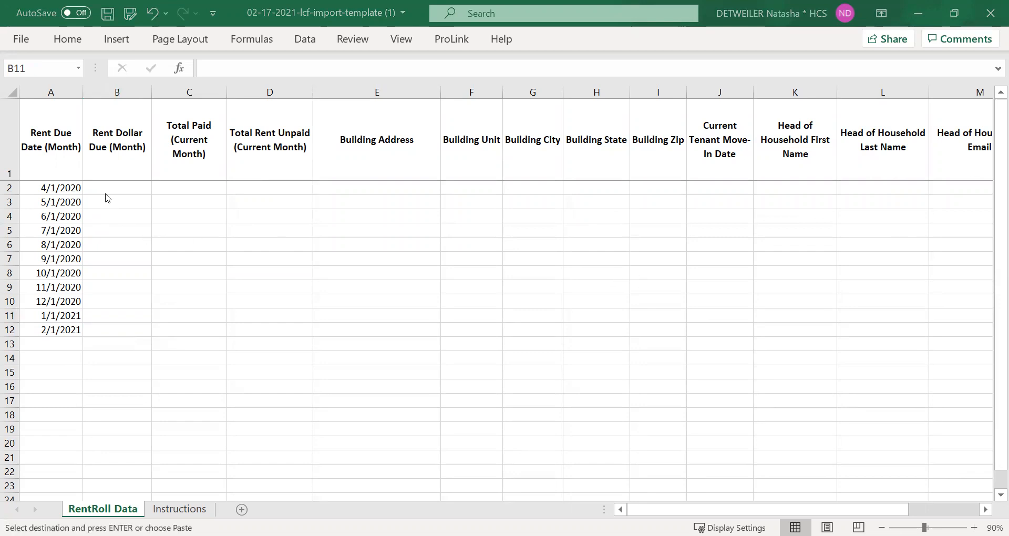
Step: Paste the monthly rent of 600 into the Rent Dollar Due column for all months, cells B2:B12
click(141, 187)
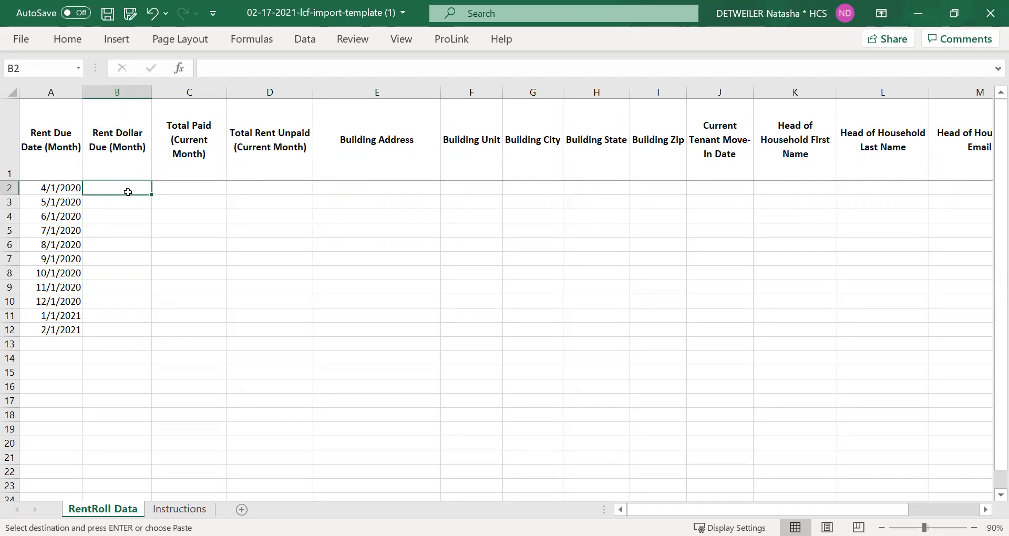
key(ctrl+v)
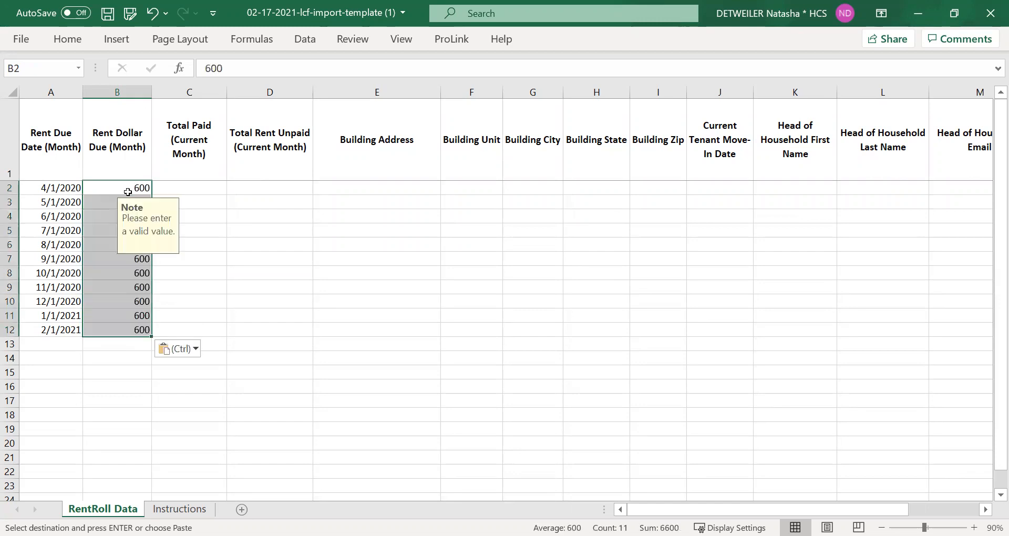
click(236, 282)
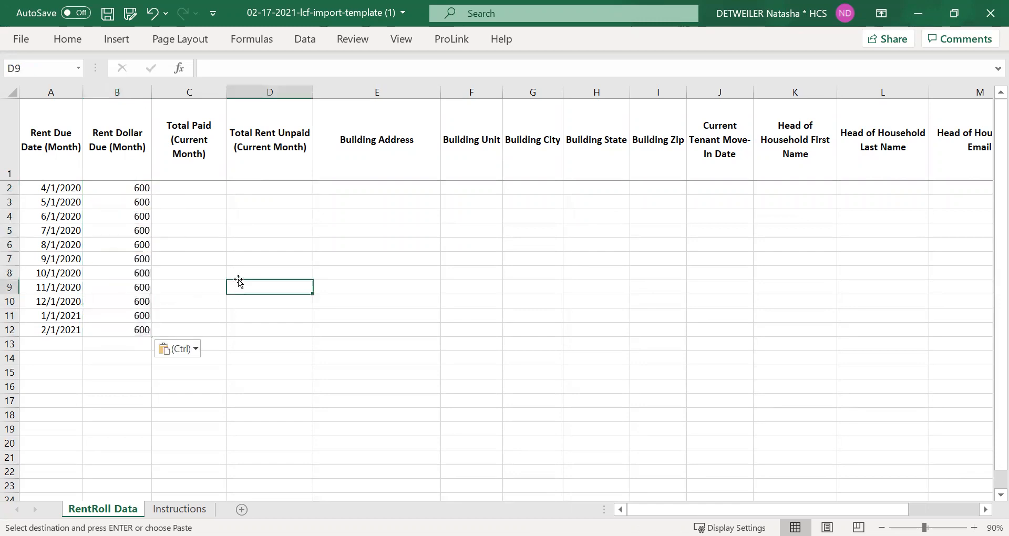
Step: Copy the monthly paid amounts and paste them into the Total Paid column, C2:C12: 100, 50, 150, 100, 150, 300, 250, and four times 600
click(207, 189)
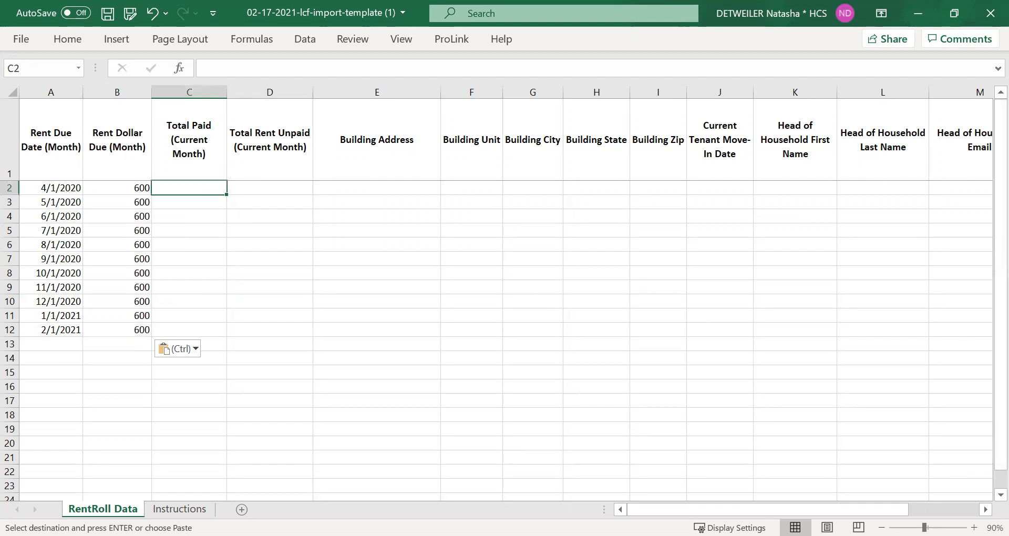
key(alt+Tab)
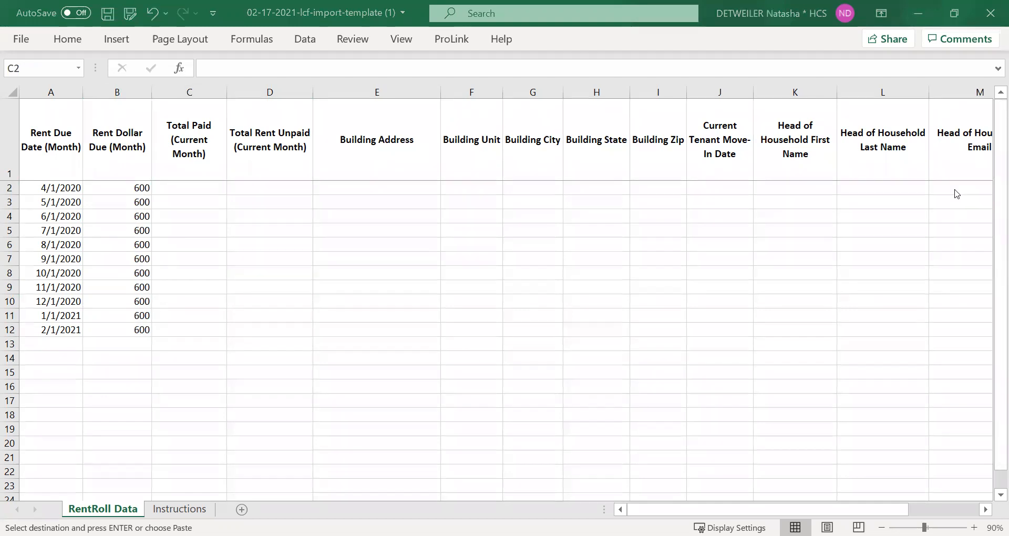
click(198, 187)
key(ctrl+v)
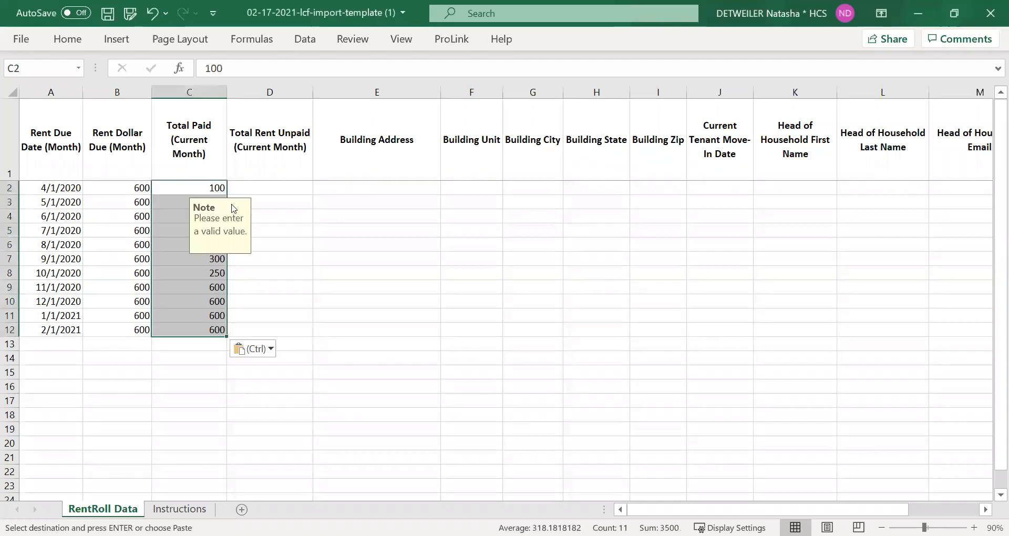
click(309, 256)
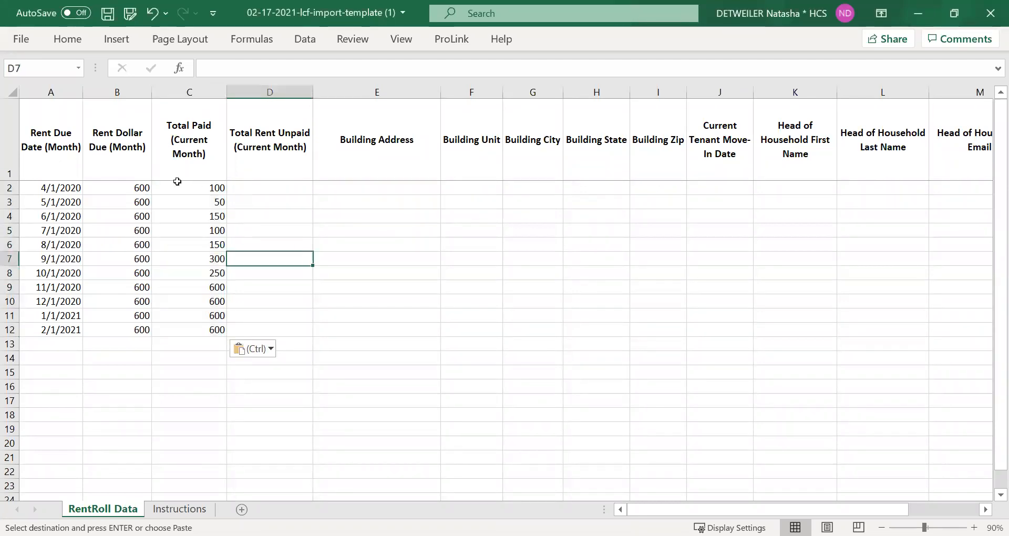
Step: Copy the monthly unpaid amounts and paste them into Total Rent Unpaid, D2:D12: 500, 550, 450, 500, 450, 300, 350, and four zeros
click(284, 187)
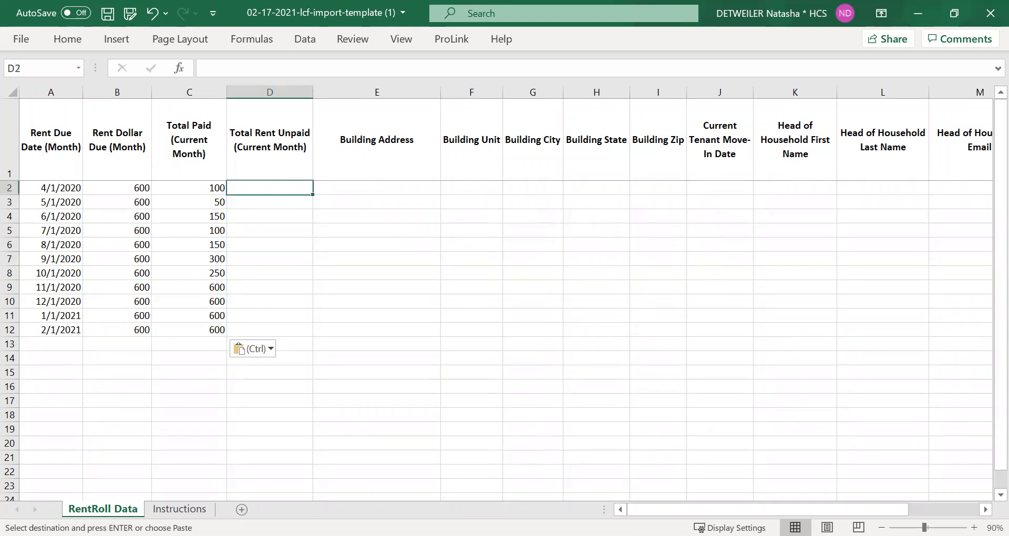
key(alt+Tab)
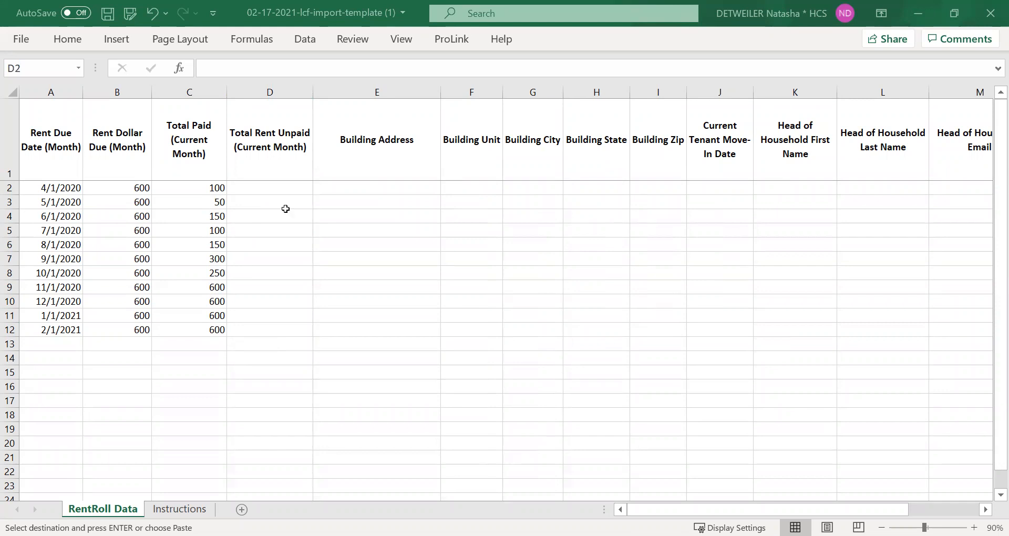
key(alt+Tab)
key(ctrl+v)
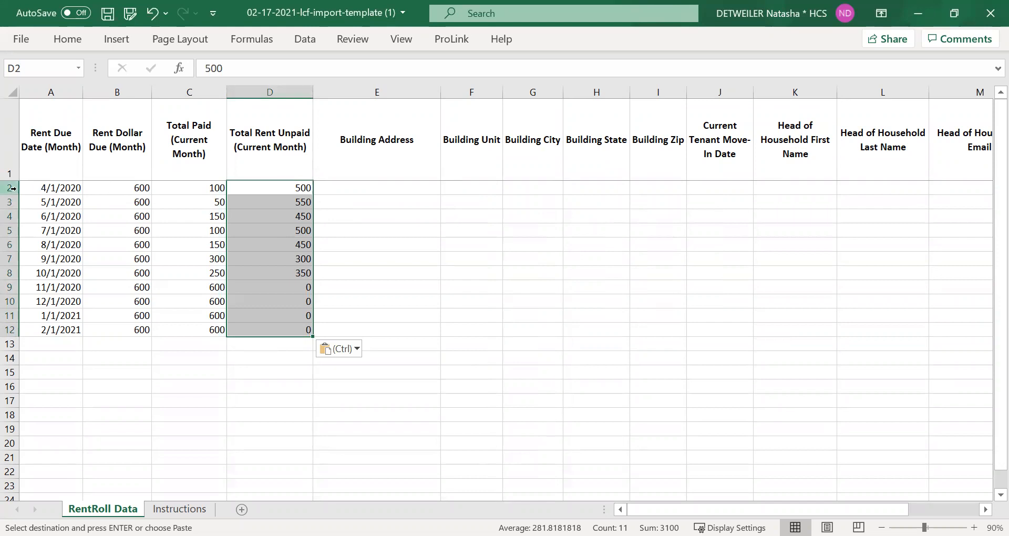
Step: Paste the Apt 1 building address, unit, city, state and zip code for all eleven months into E2:I12
drag(16, 188, 9, 266)
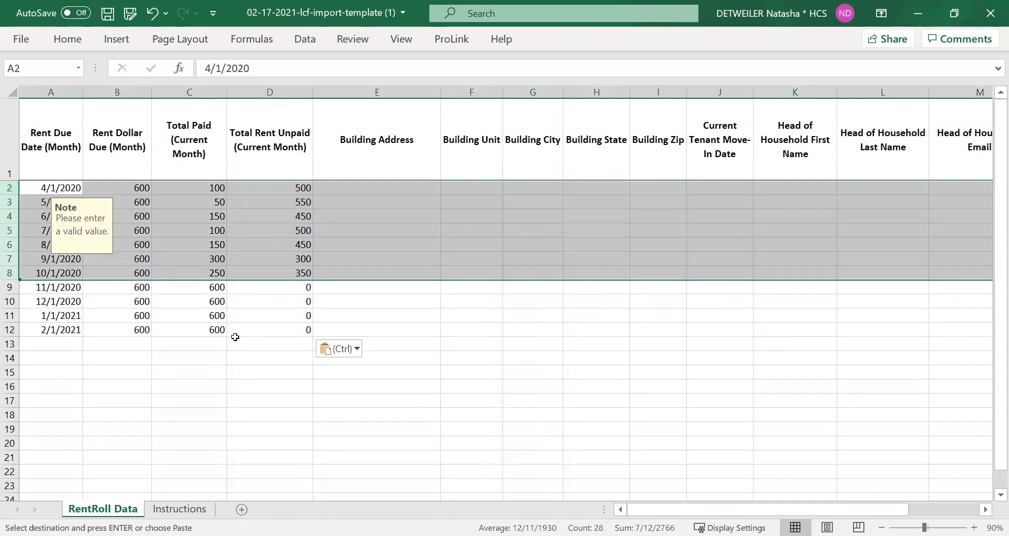
click(296, 303)
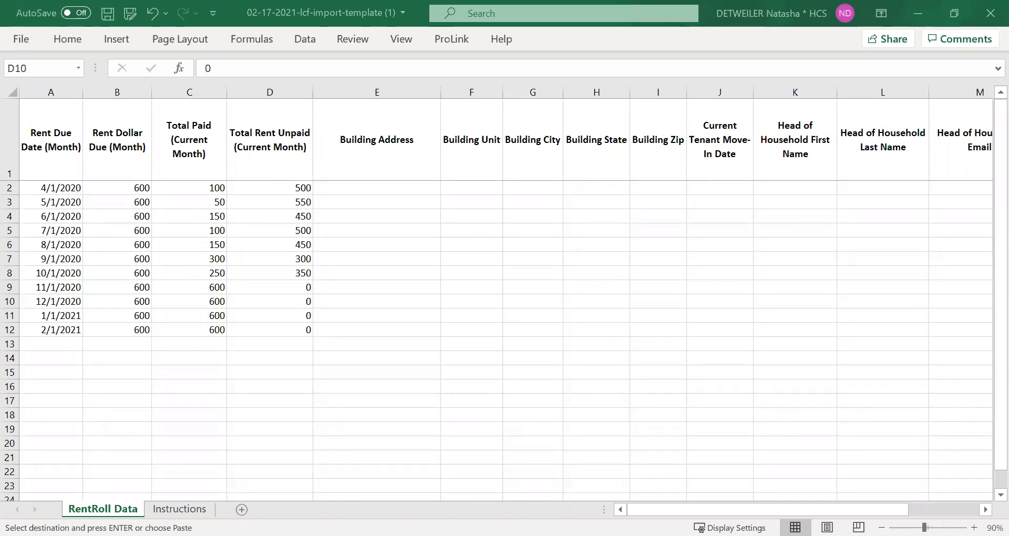
click(373, 188)
key(ctrl+v)
click(342, 189)
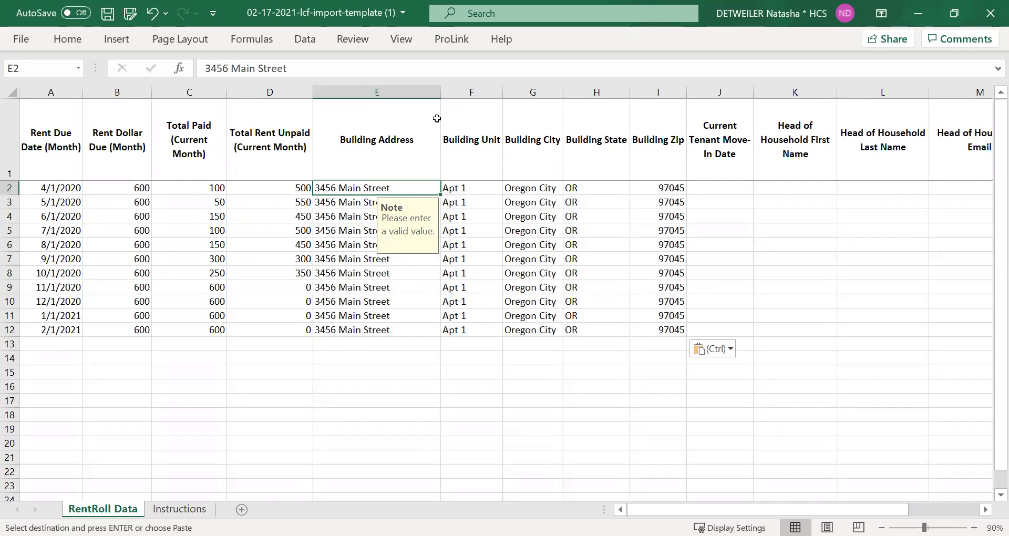
Step: Paste the move-in date 3/1/2018 and the tenant's name, email, phone and primary language into J2:O12, and widen the email column to fit
click(718, 190)
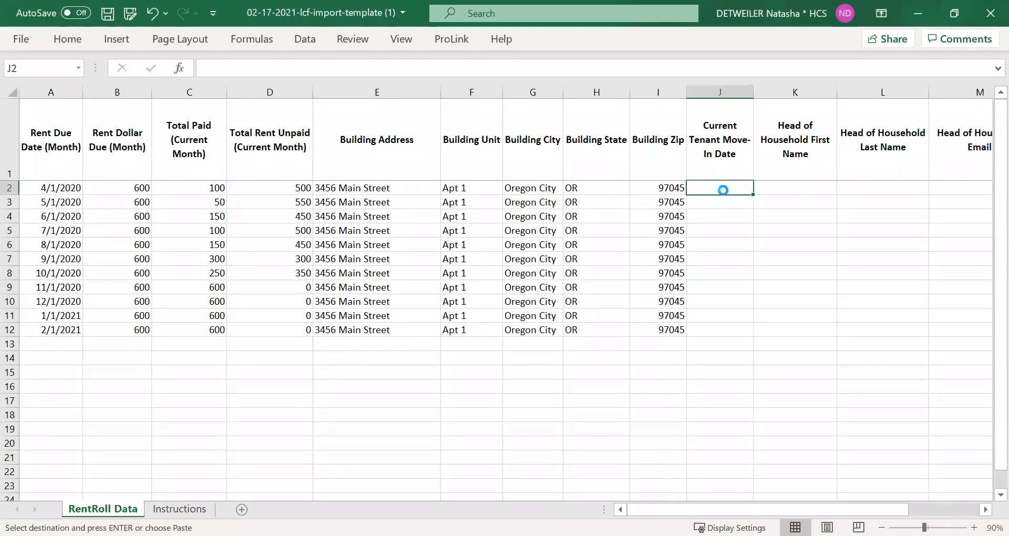
key(ctrl+v)
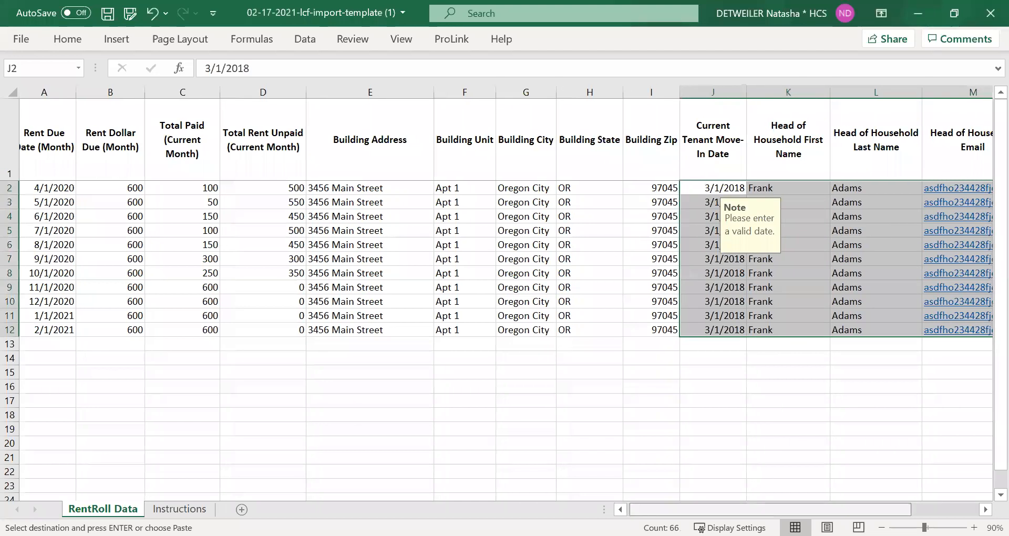
scroll(505, 294, right, 3)
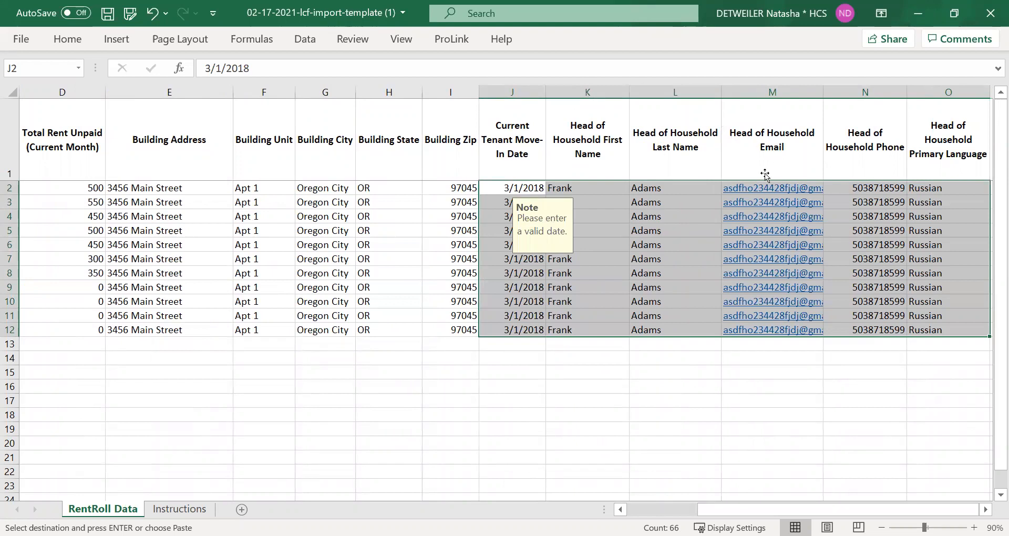
click(772, 386)
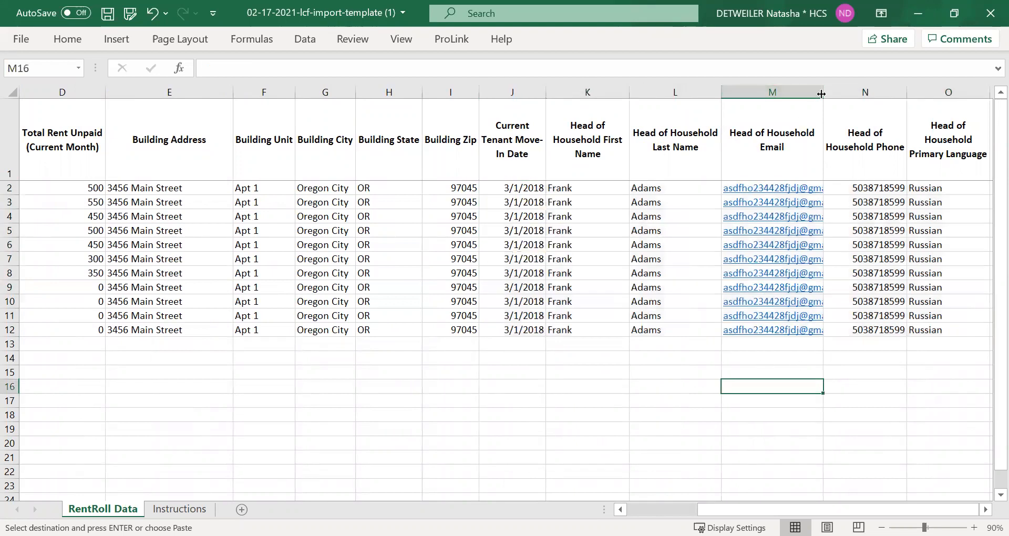
drag(822, 94, 862, 93)
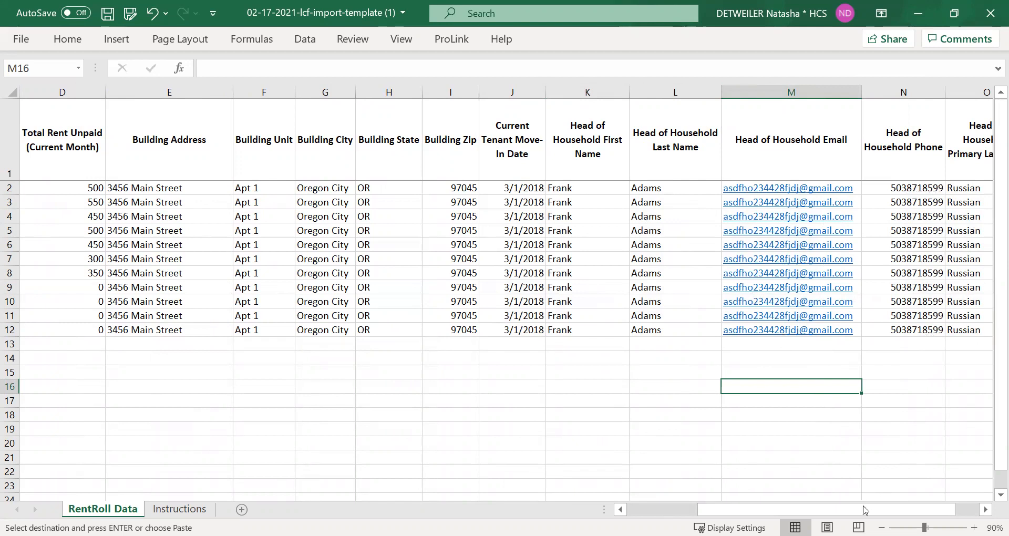
Step: Copy the rent due dates in A2:A12 and paste them directly below, starting in A13, for the second unit
drag(862, 510, 753, 508)
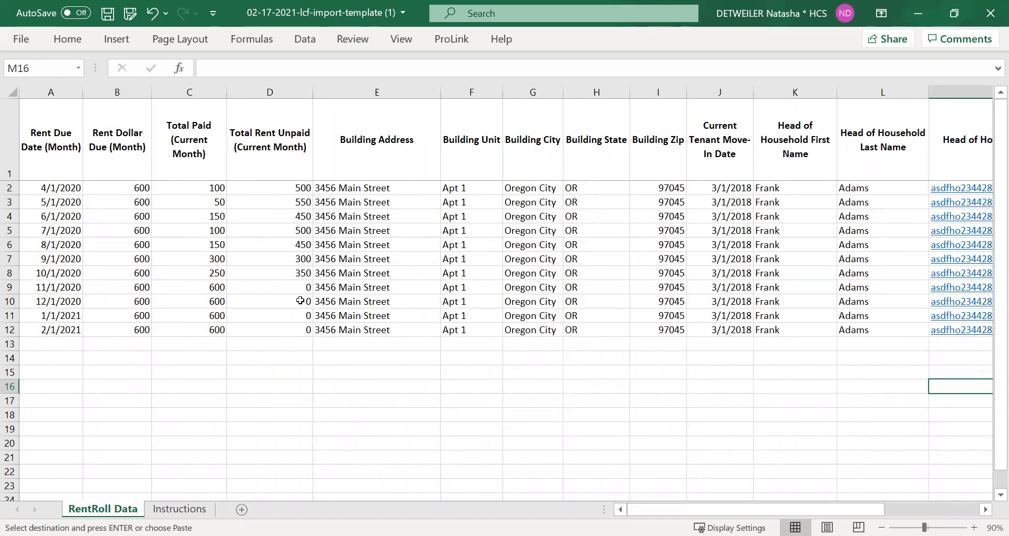
drag(66, 185, 73, 329)
key(ctrl+c)
click(46, 346)
key(ctrl+v)
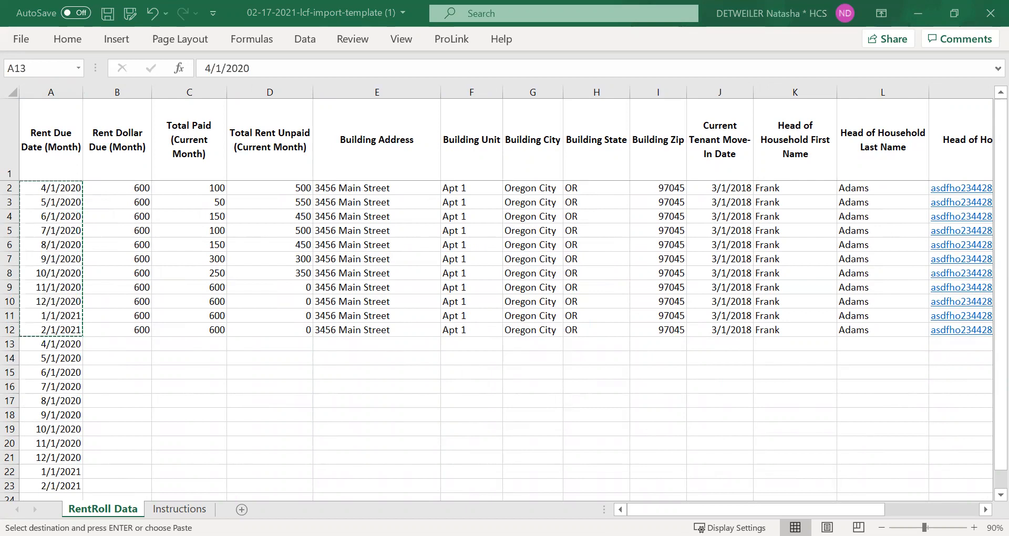
Step: Copy the former Apt 2 tenant's rent, payment, address, move-in and name data and paste it into B13:L19, April to October 2020
key(ctrl+c)
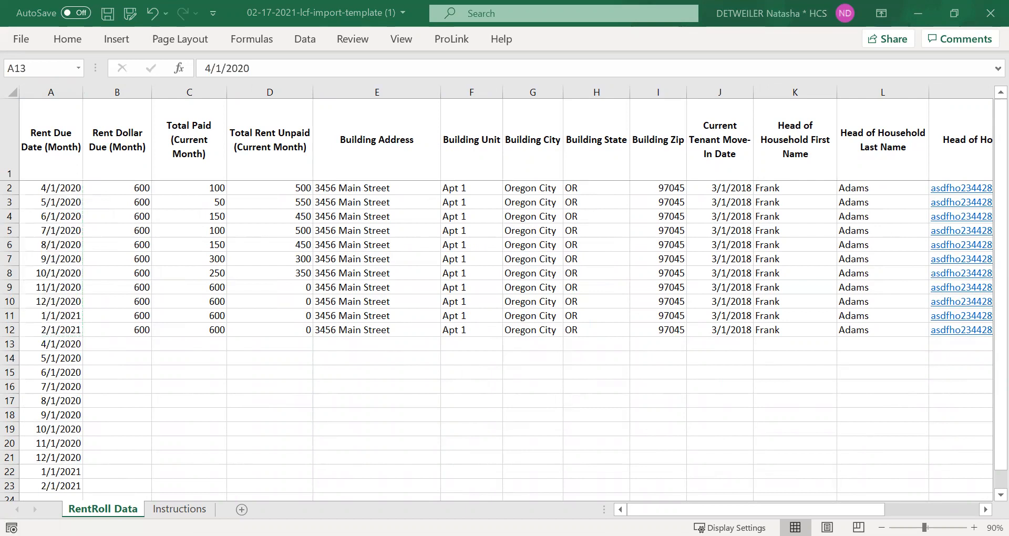
click(135, 344)
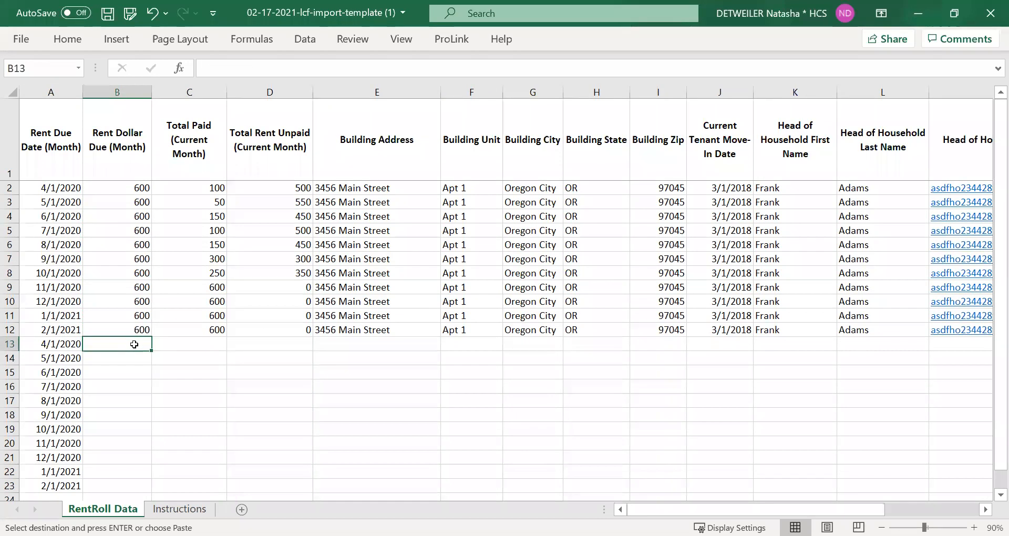
key(ctrl+v)
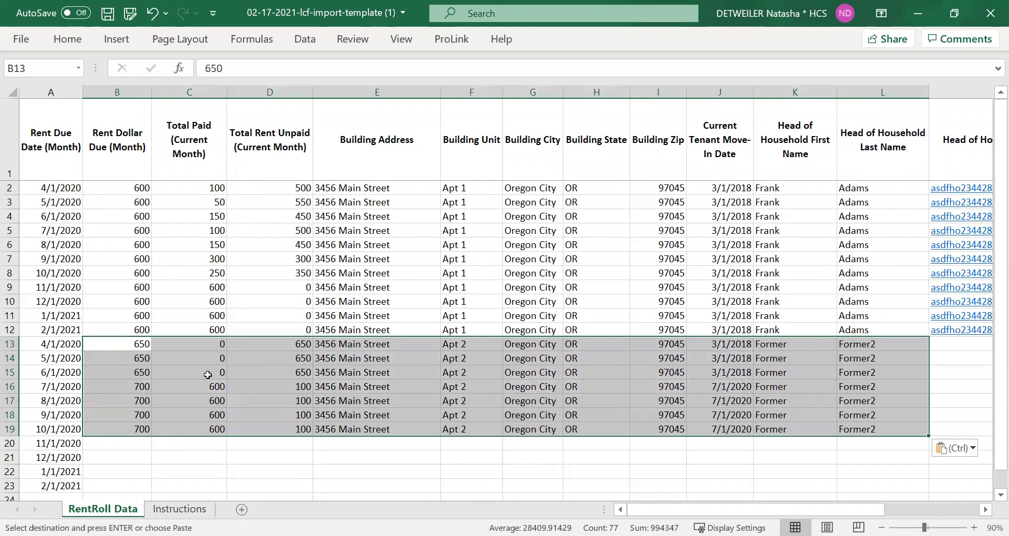
Step: Review the former Apt 2 tenant's rows 13 to 19, checking rent due, paid and unpaid amounts, address and tenant name
click(217, 415)
click(223, 429)
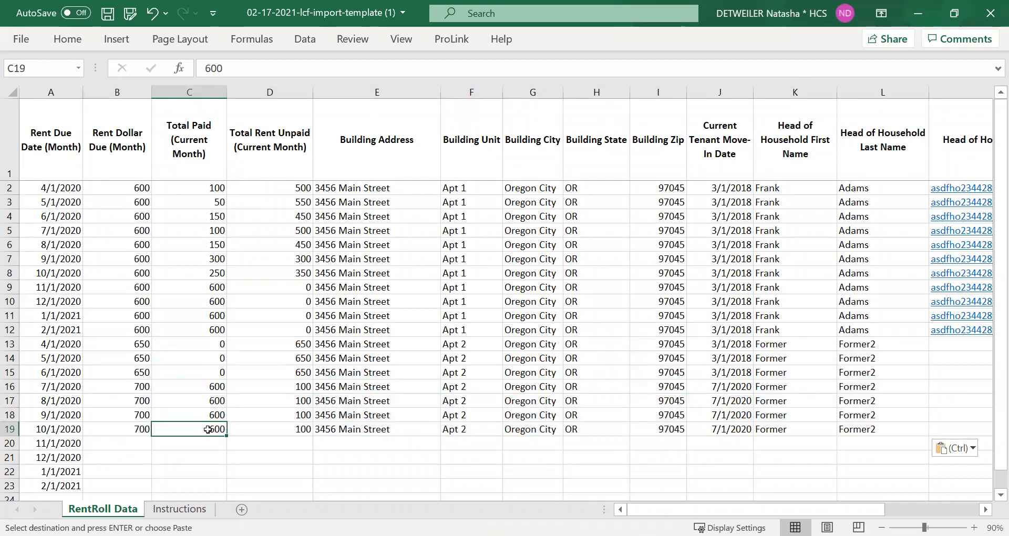
click(868, 438)
click(870, 429)
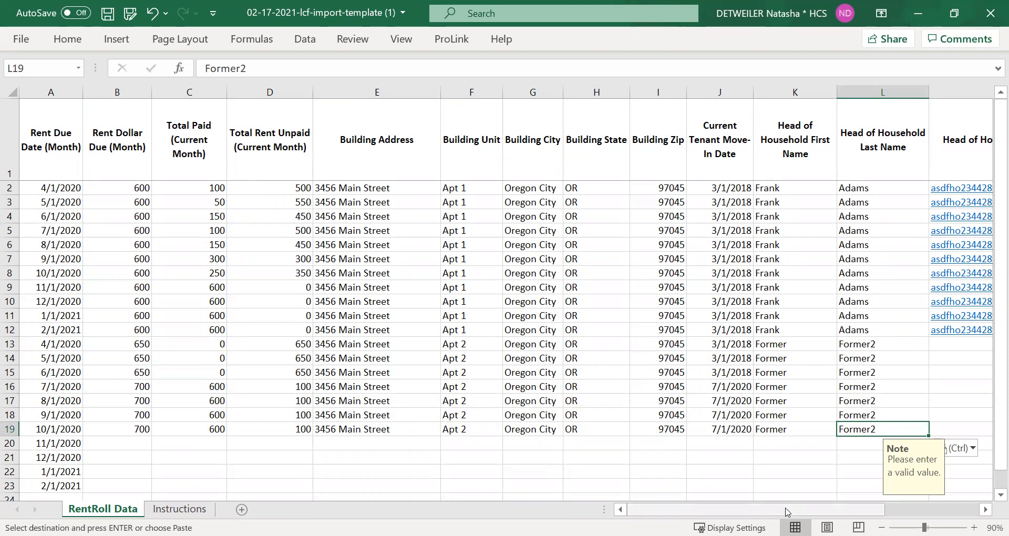
drag(786, 513, 739, 517)
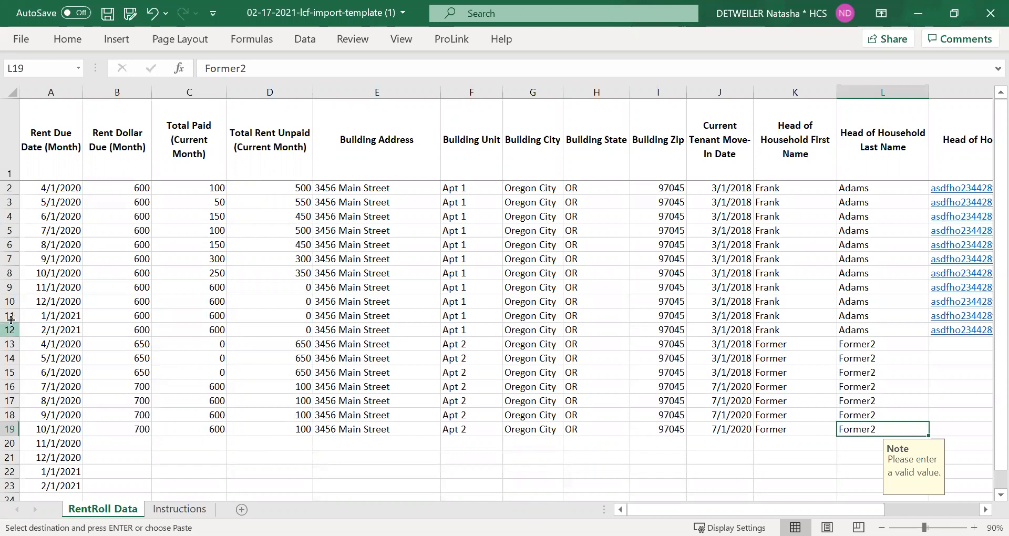
click(48, 344)
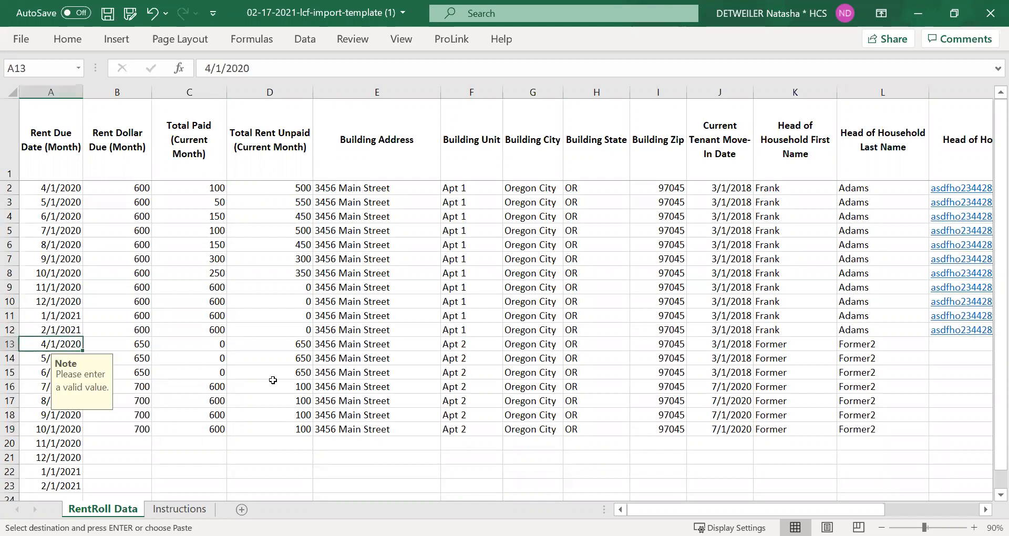
click(334, 433)
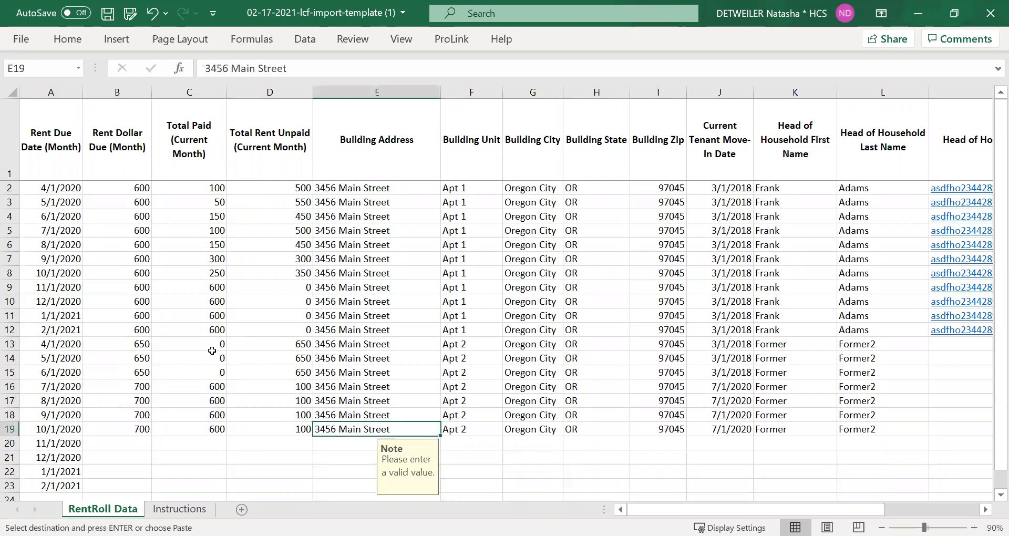
drag(113, 342, 264, 383)
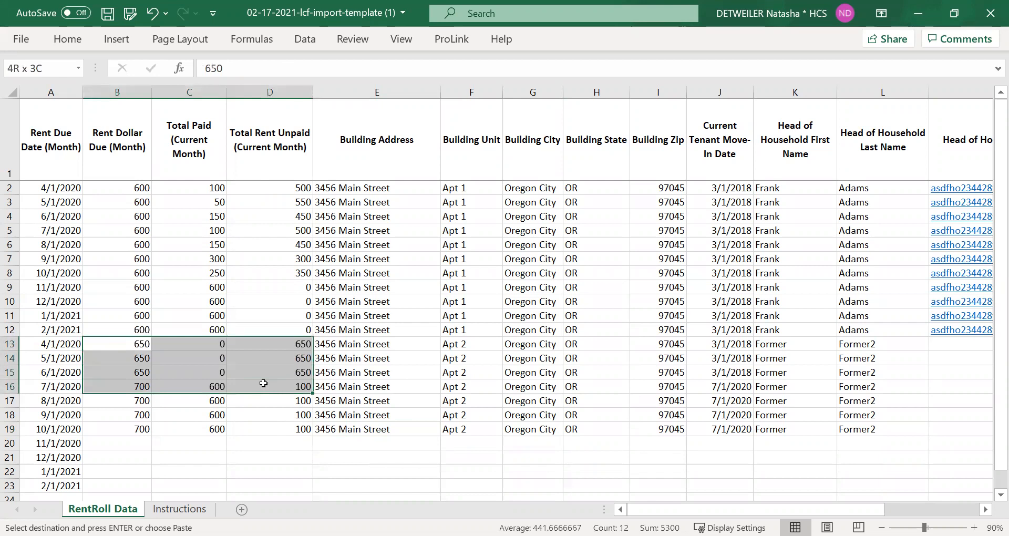
drag(263, 383, 263, 384)
drag(758, 512, 814, 512)
scroll(586, 433, down, 3)
scroll(584, 435, up, 1)
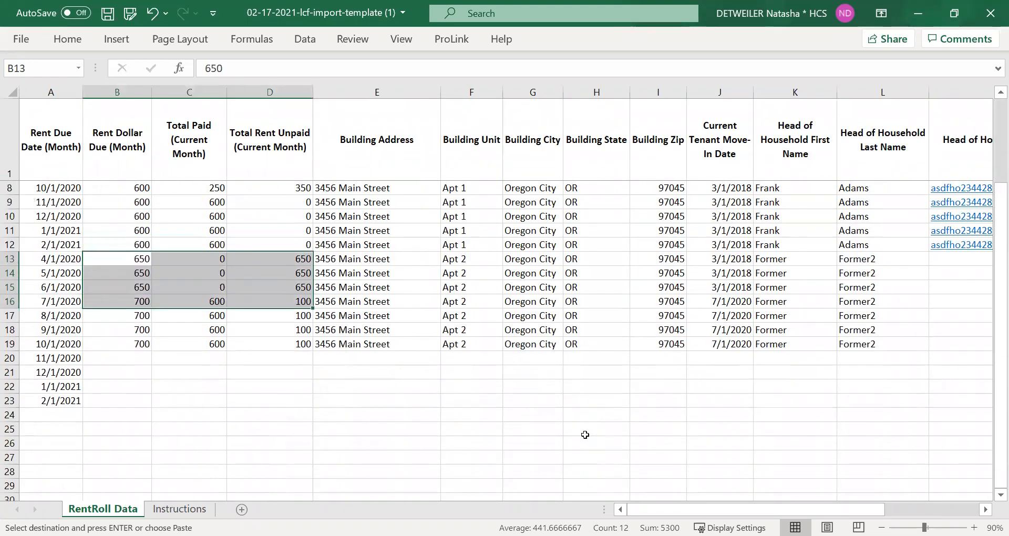
Step: Copy the former Apt 2 tenant's move-in date 3/1/2018 from J15 into J16:J19
click(732, 345)
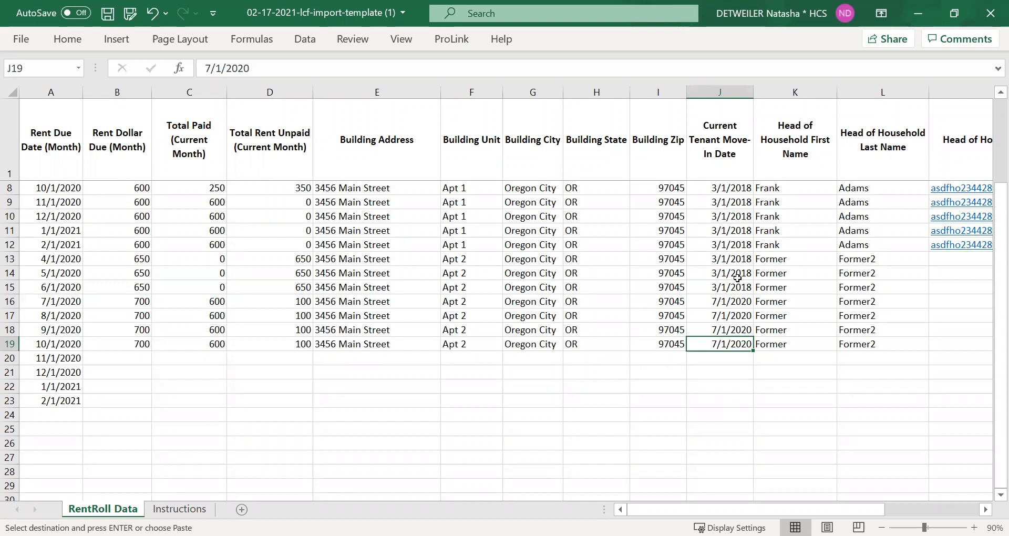
click(733, 297)
drag(735, 258, 717, 292)
click(714, 300)
click(734, 288)
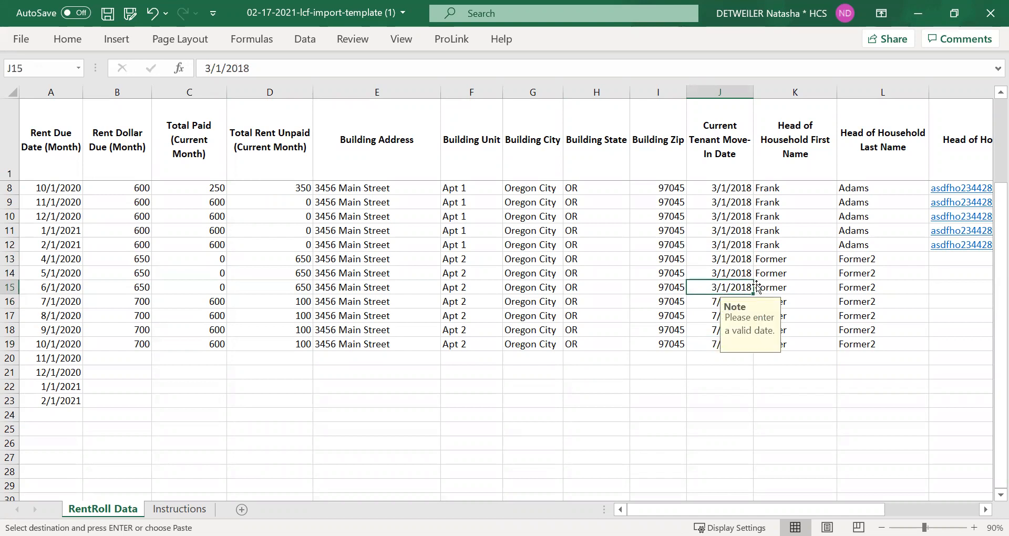
drag(709, 302, 710, 341)
key(ctrl+v)
click(659, 343)
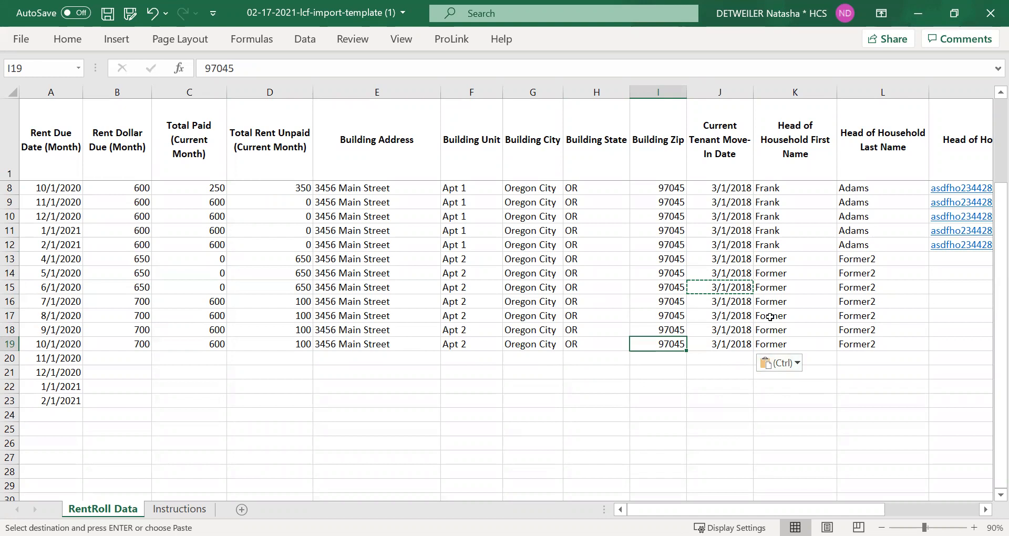
Step: Copy the current Apt 2 tenant's data and paste it into B20:L23, with 700 due, 700 paid and 0 unpaid each month
key(alt+Tab)
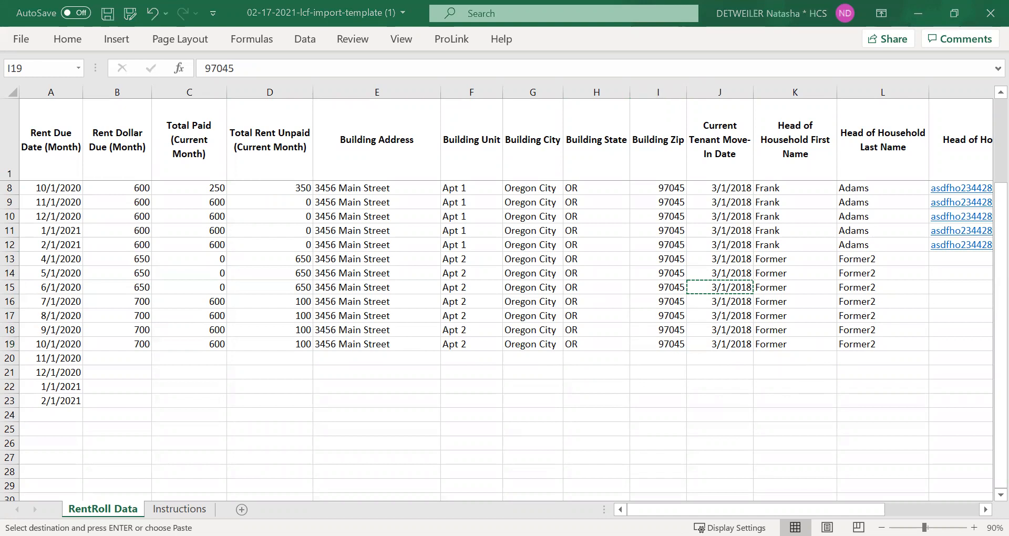
click(131, 361)
key(ctrl+v)
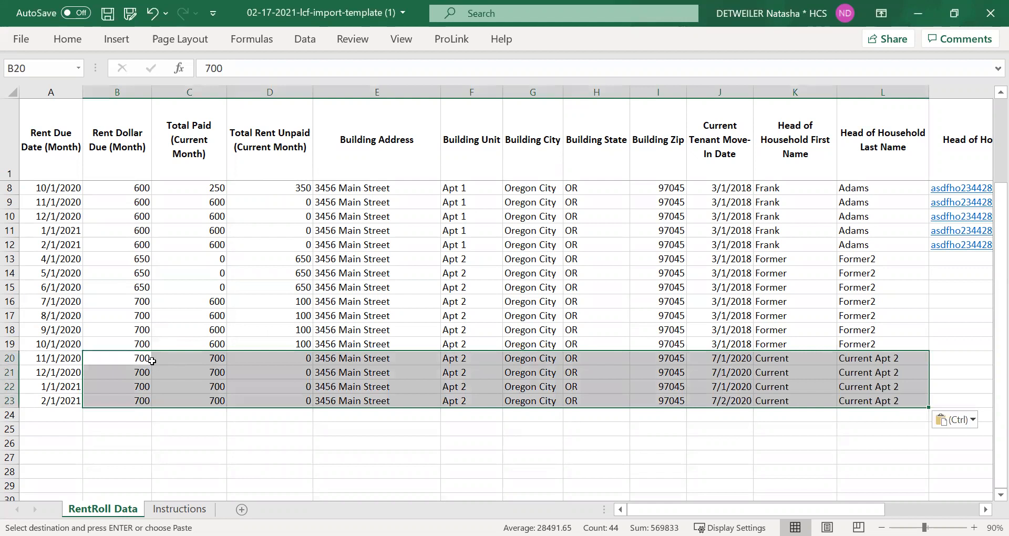
drag(299, 358, 297, 401)
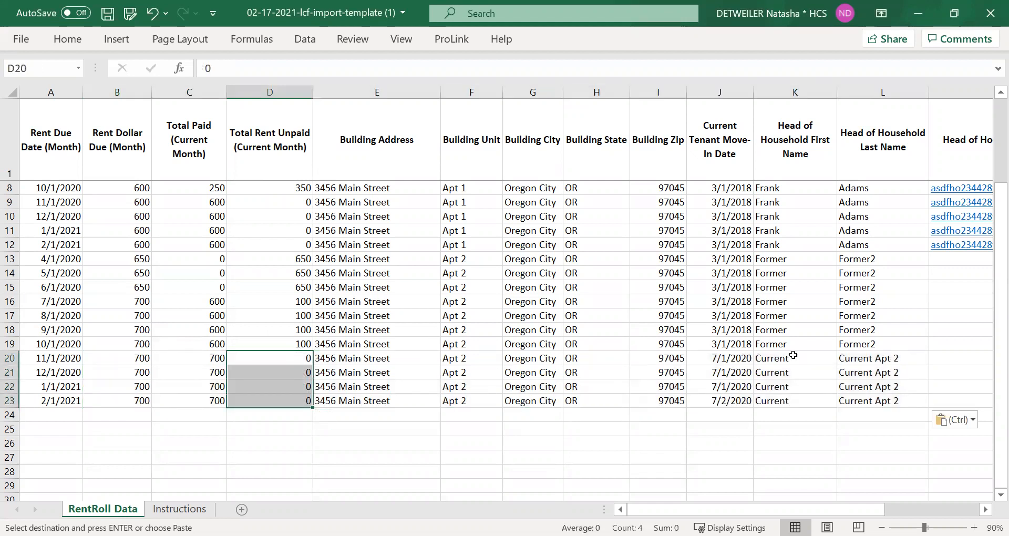
drag(796, 360, 801, 399)
drag(885, 357, 888, 417)
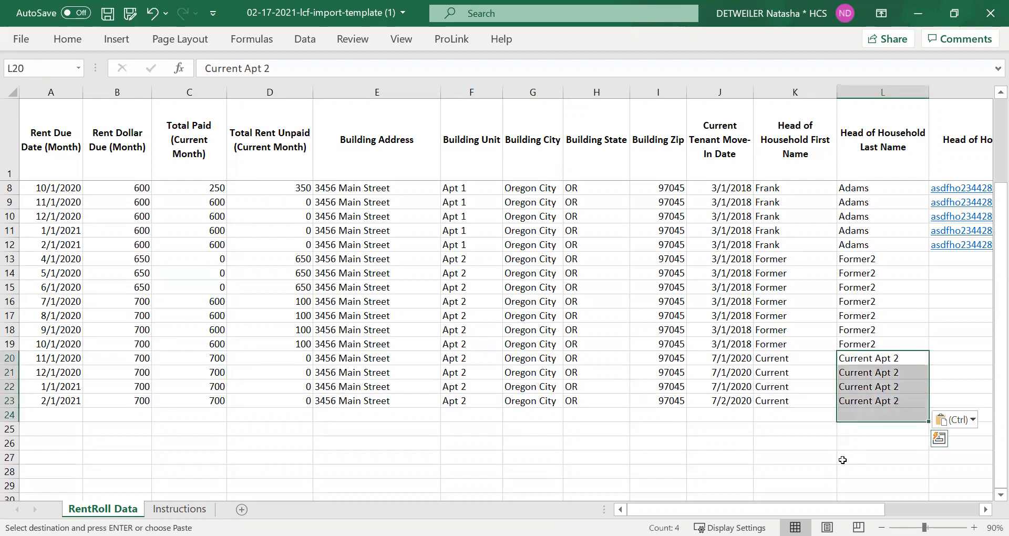
Step: Paste the complete Apt 3 rent roll rows for the former and current tenants below the Apt 2 data, in rows 24 to 35
drag(866, 508, 765, 495)
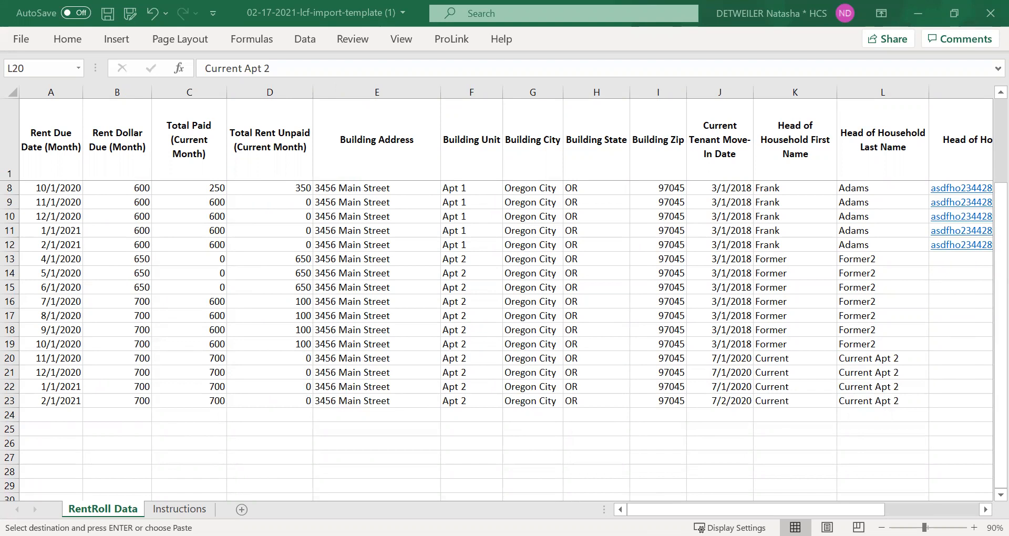
click(44, 411)
key(ctrl+v)
scroll(245, 337, down, 3)
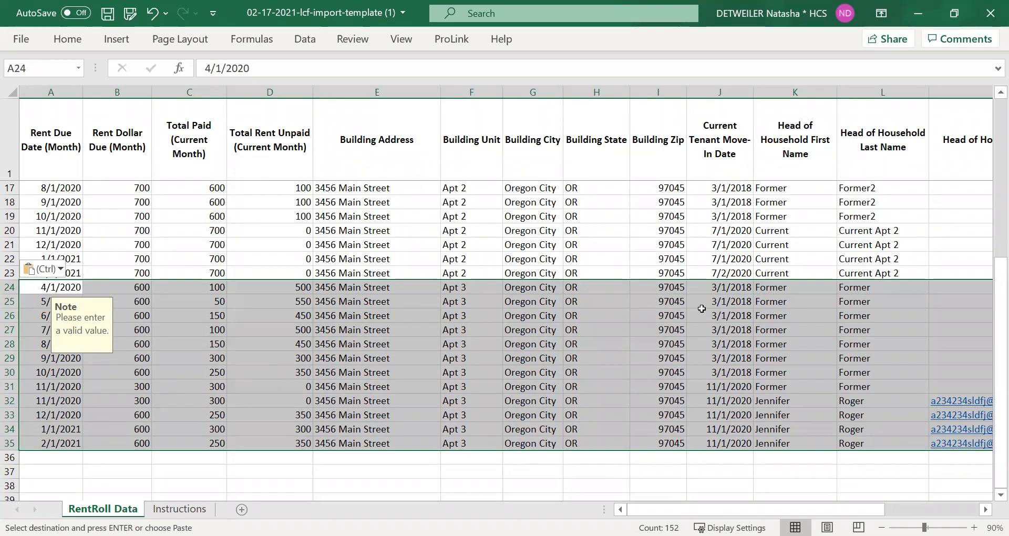
Step: Change the former Apt 3 tenant's last name in L24 to Former3 and copy it into L25:L31
drag(751, 509, 778, 510)
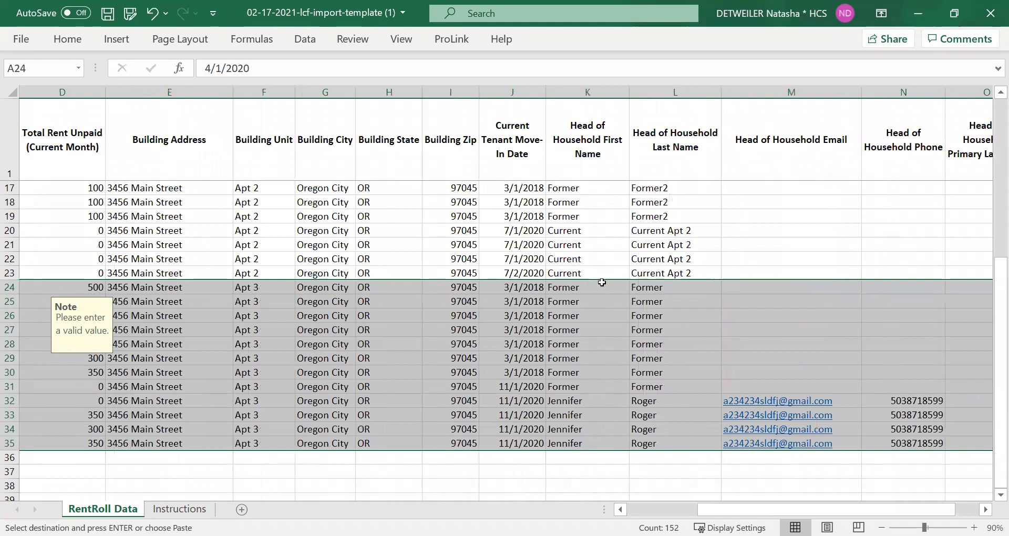
double_click(676, 287)
text(3)
key(Return)
click(704, 286)
key(ctrl+c)
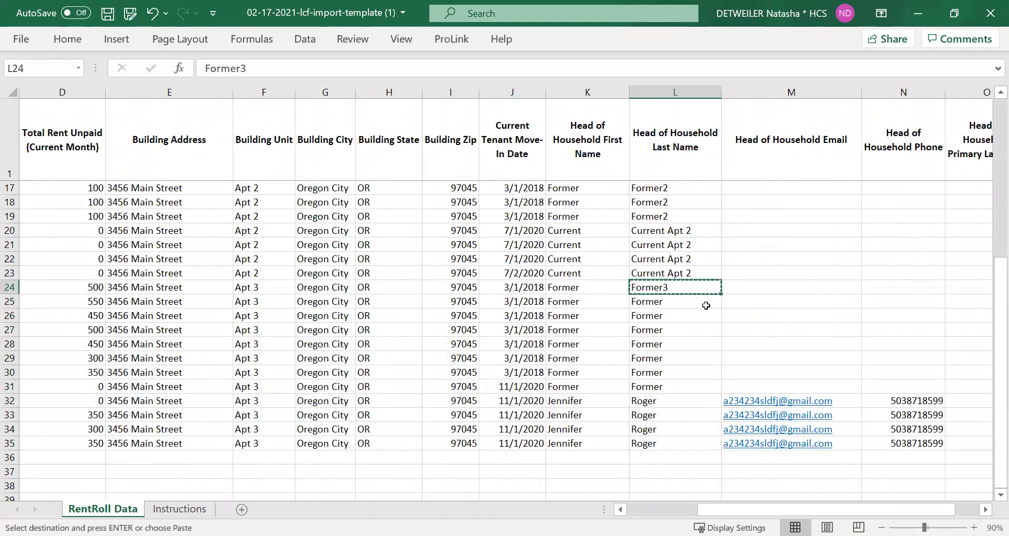
drag(708, 300, 704, 389)
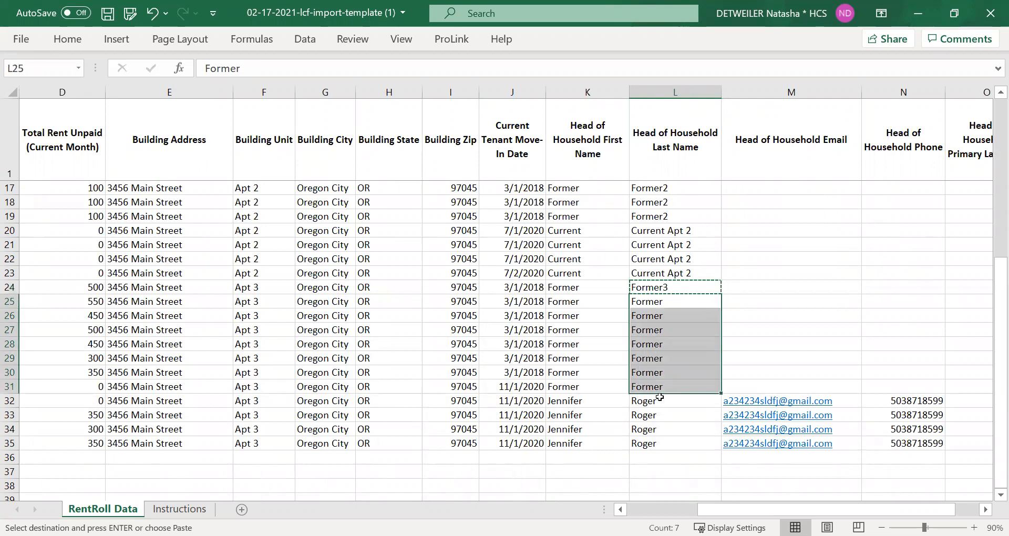
key(ctrl+v)
Step: Copy the former Apt 3 tenant's move-in date 3/1/2018 from J30 into J31
click(597, 370)
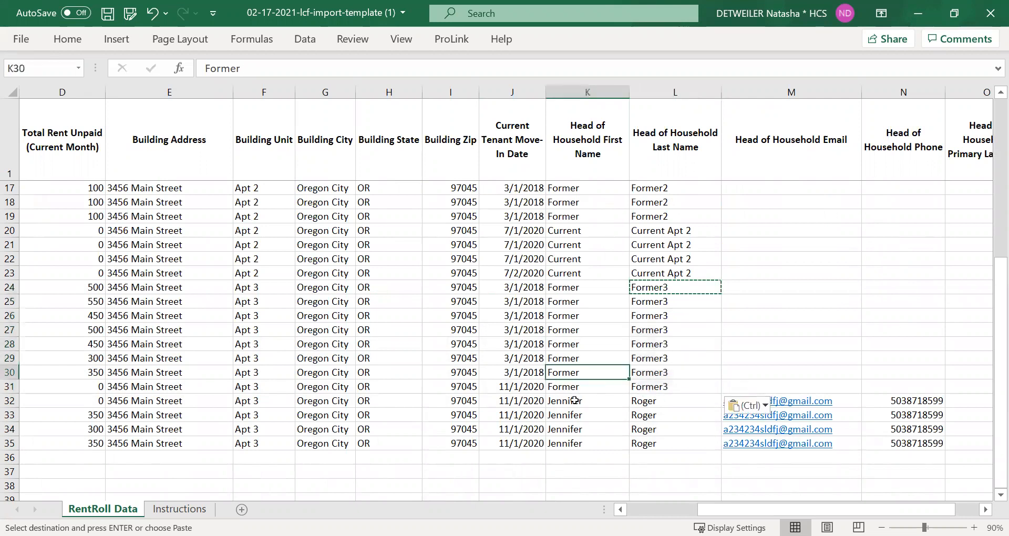
click(525, 375)
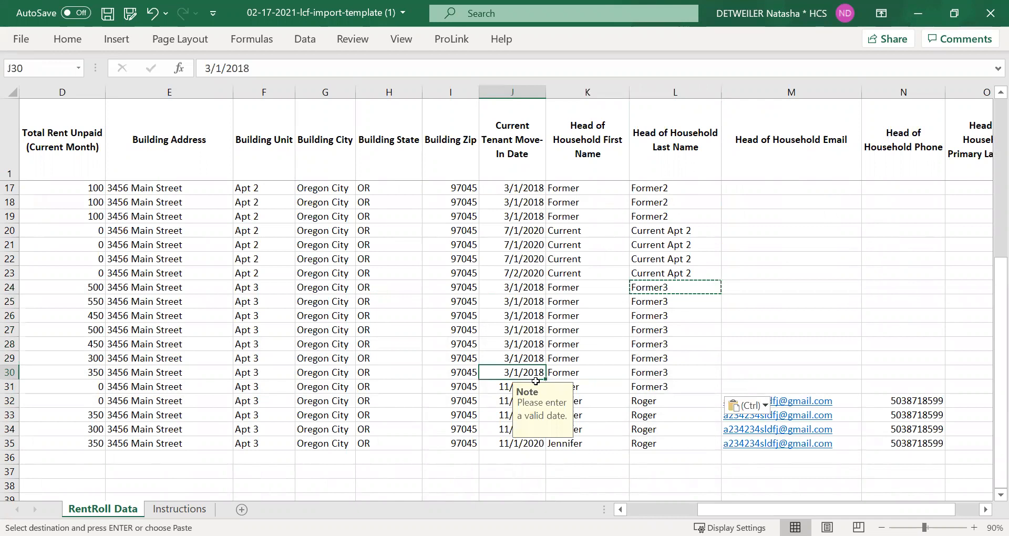
key(ctrl+c)
click(500, 396)
click(502, 387)
key(ctrl+v)
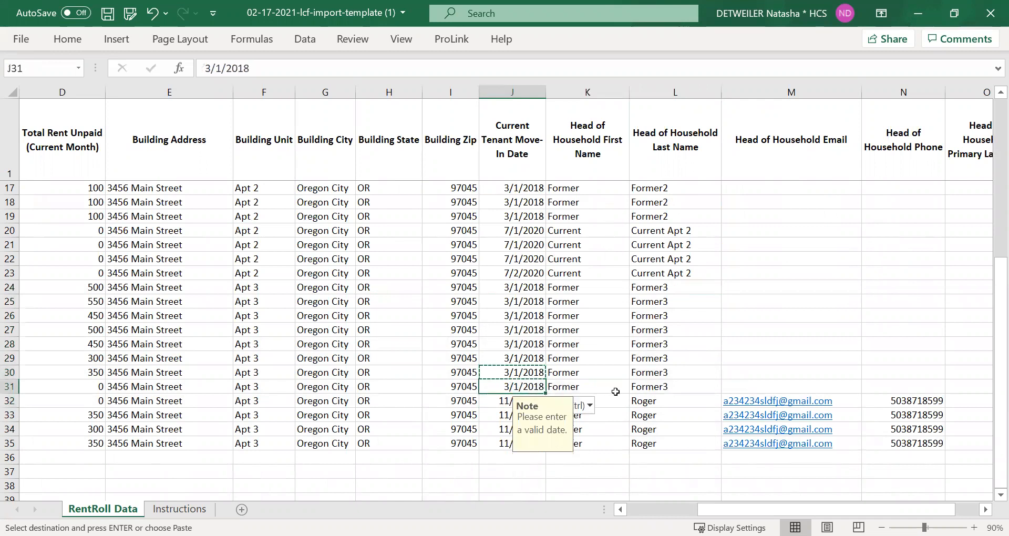
Step: Review the completed rent roll rows across the RentRoll Data columns and save the import template workbook
click(612, 391)
click(588, 436)
click(660, 432)
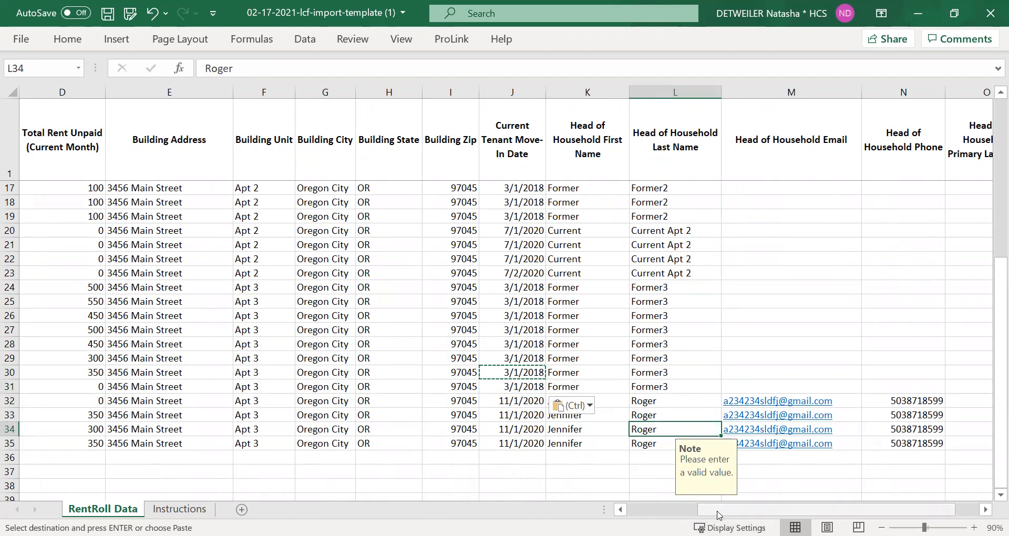
click(622, 512)
click(620, 509)
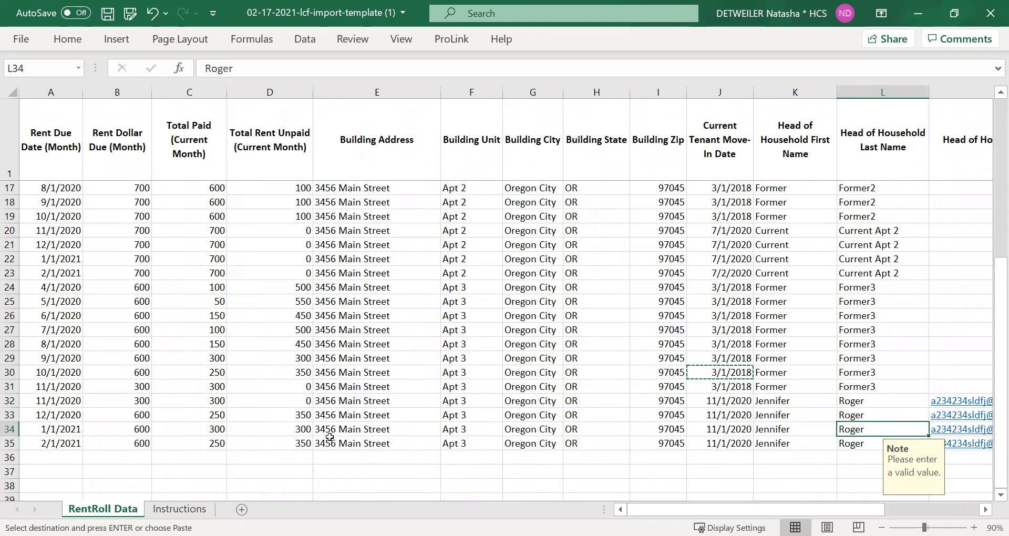
scroll(776, 512, right, 4)
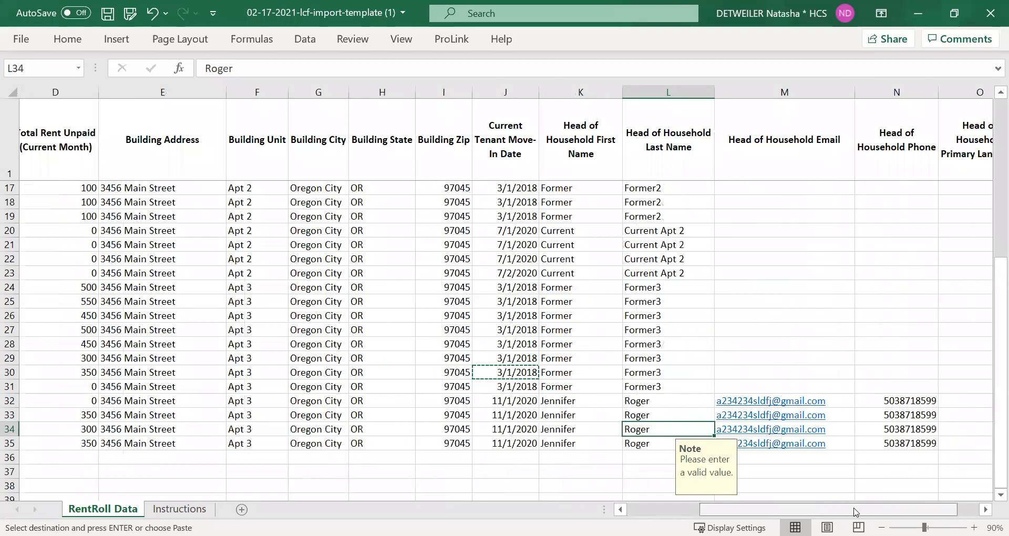
scroll(786, 504, left, 4)
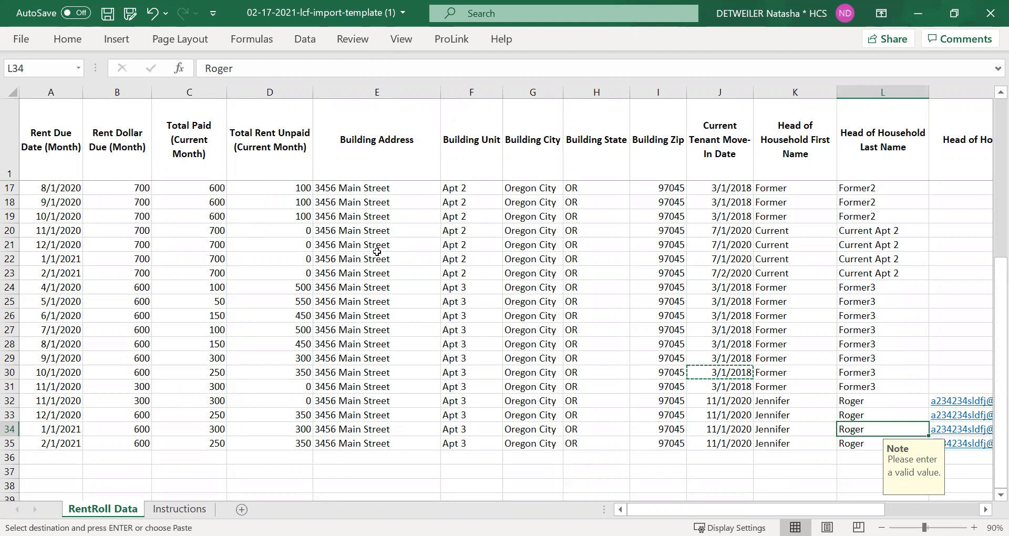
scroll(386, 272, up, 5)
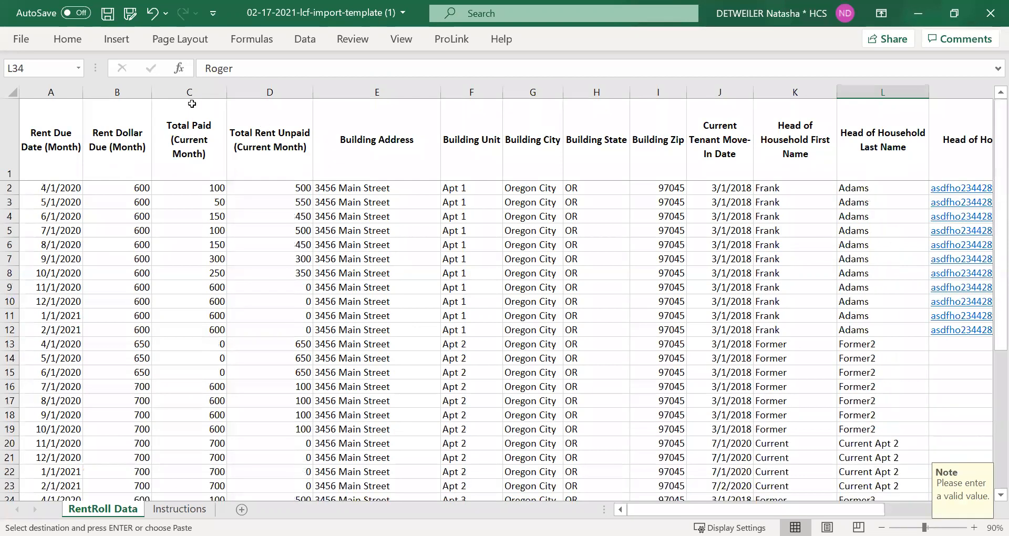
click(108, 15)
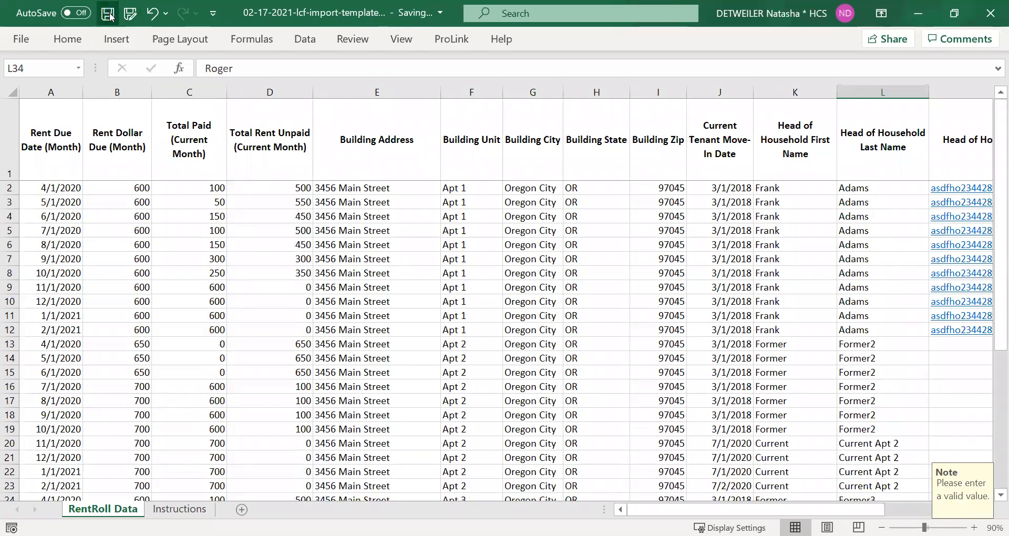